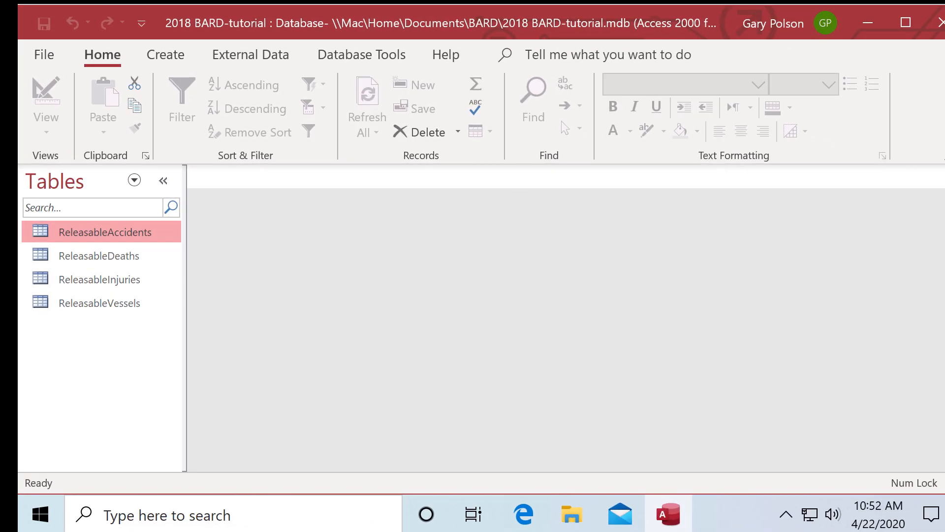
# - Show the queries list, then copy the Combined Table gp query and paste it as Malibu2
pyautogui.click(134, 181)
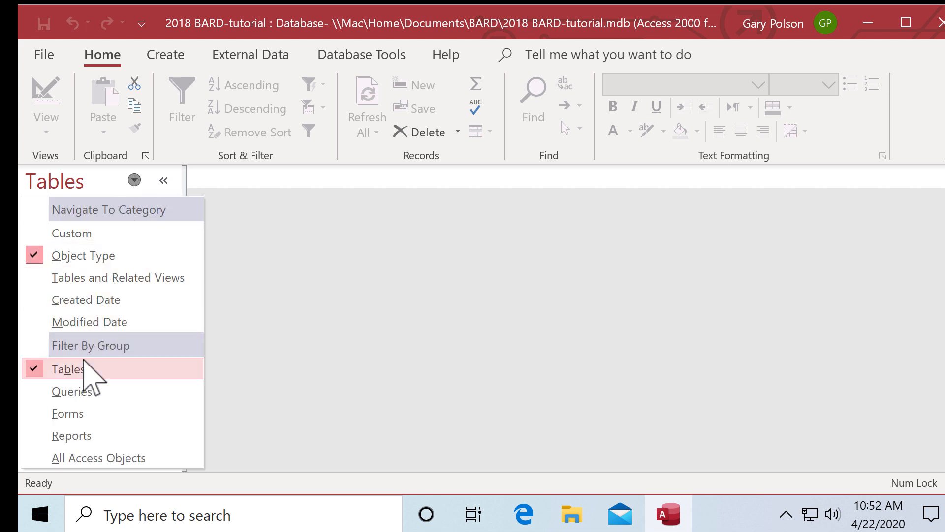
pyautogui.click(123, 392)
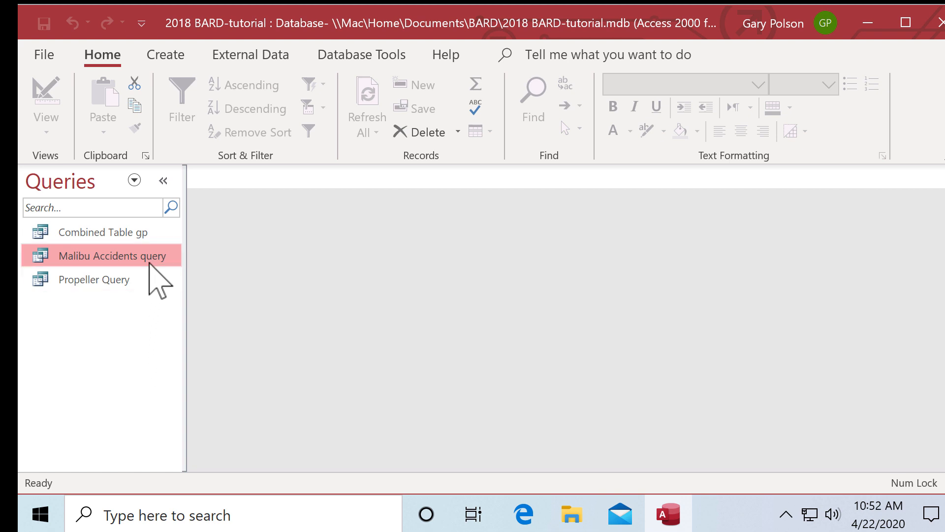
pyautogui.click(155, 232)
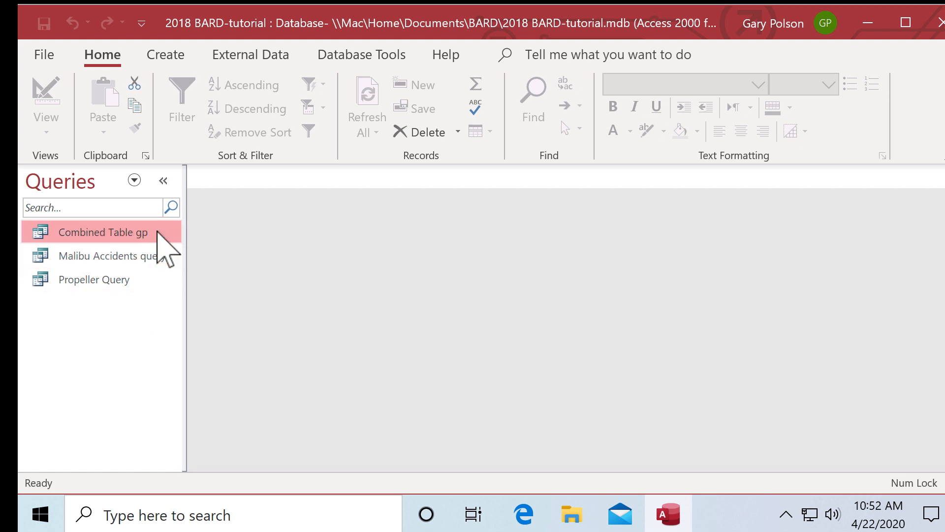
pyautogui.rightClick(157, 233)
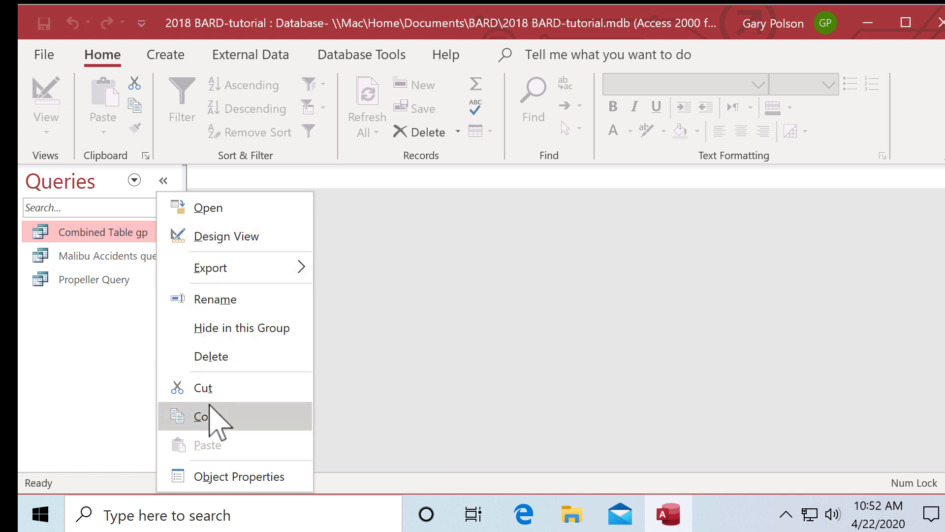
pyautogui.click(212, 416)
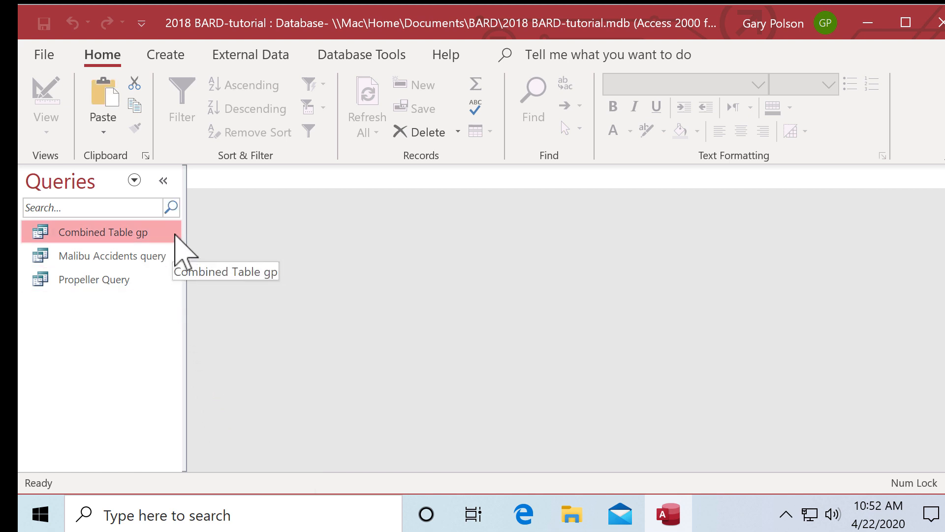
pyautogui.rightClick(163, 233)
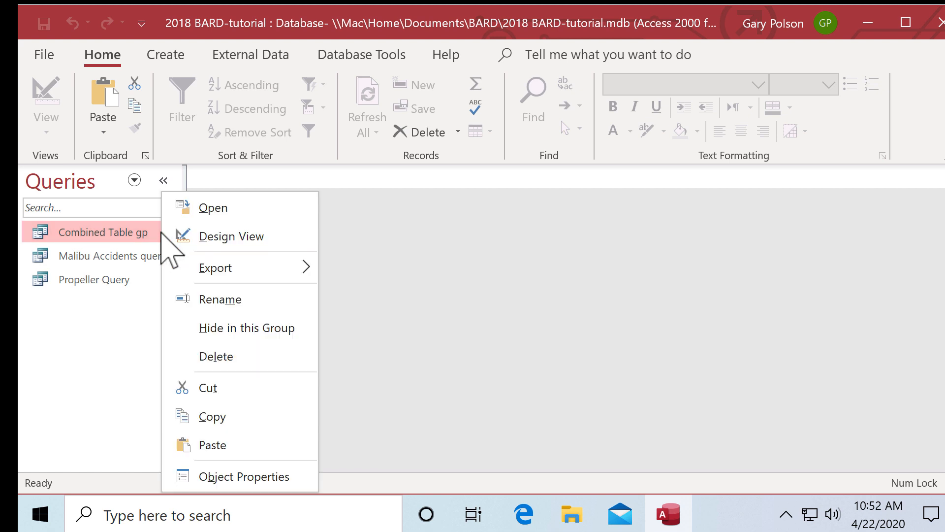
pyautogui.click(215, 445)
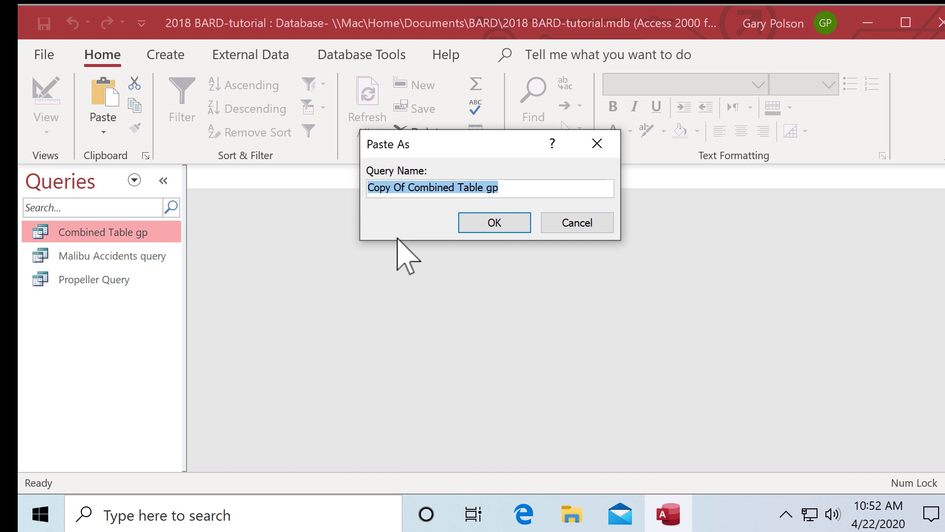
pyautogui.write('Malibu')
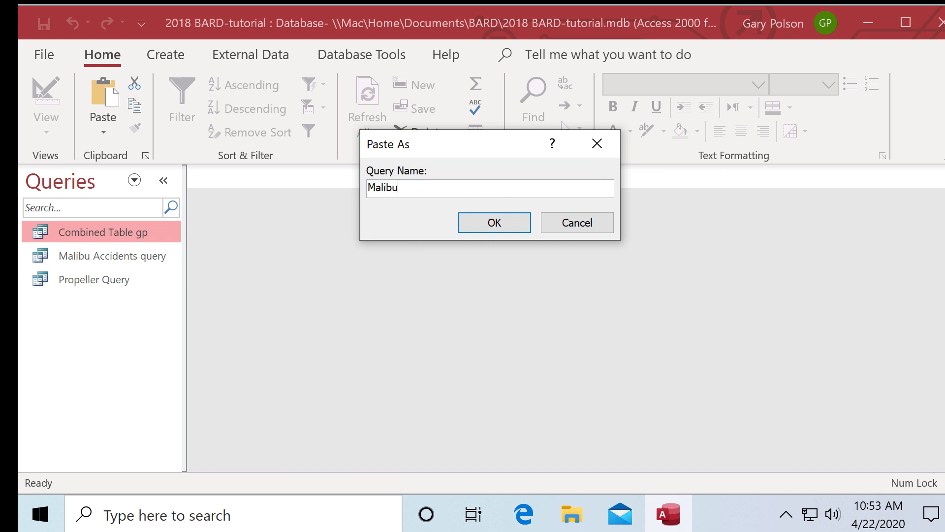
pyautogui.write('2')
pyautogui.click(494, 222)
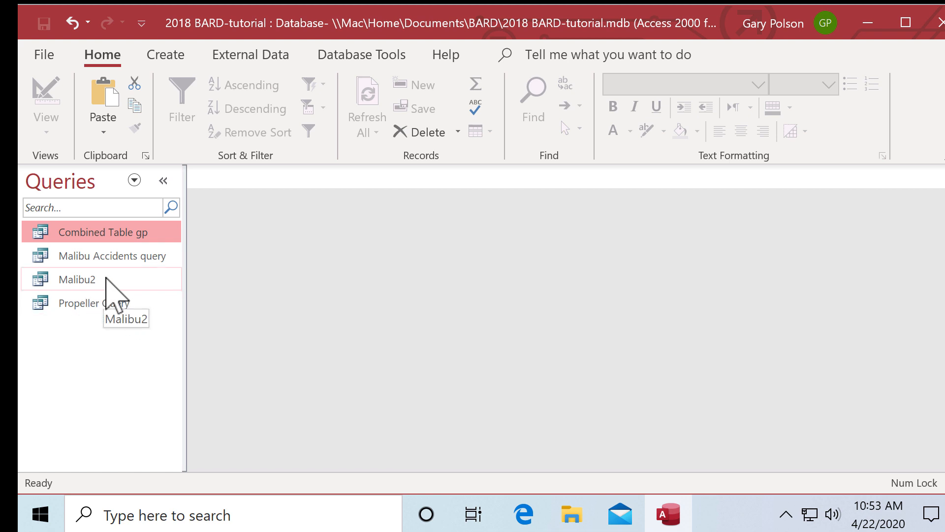
# - Open the Malibu2 datasheet, scroll right and select the HIN column
pyautogui.doubleClick(106, 279)
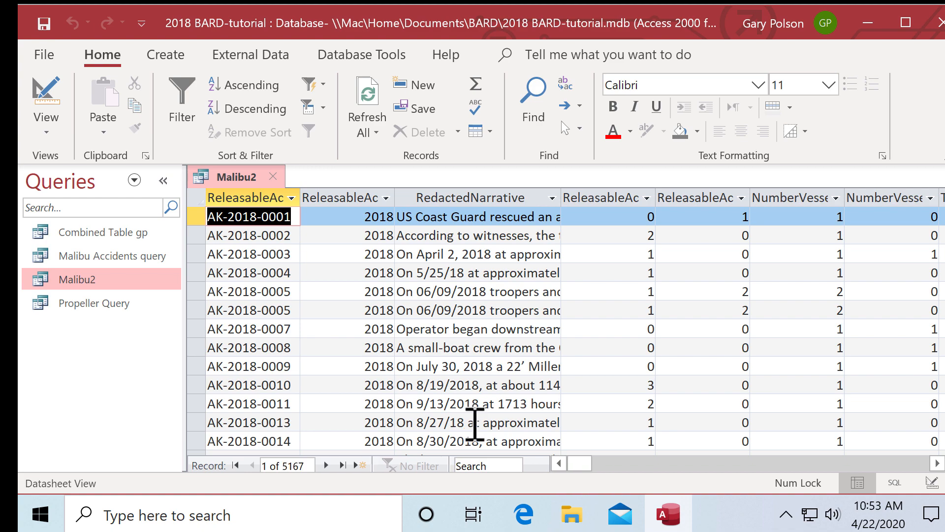
pyautogui.moveTo(576, 459); pyautogui.dragTo(833, 485)
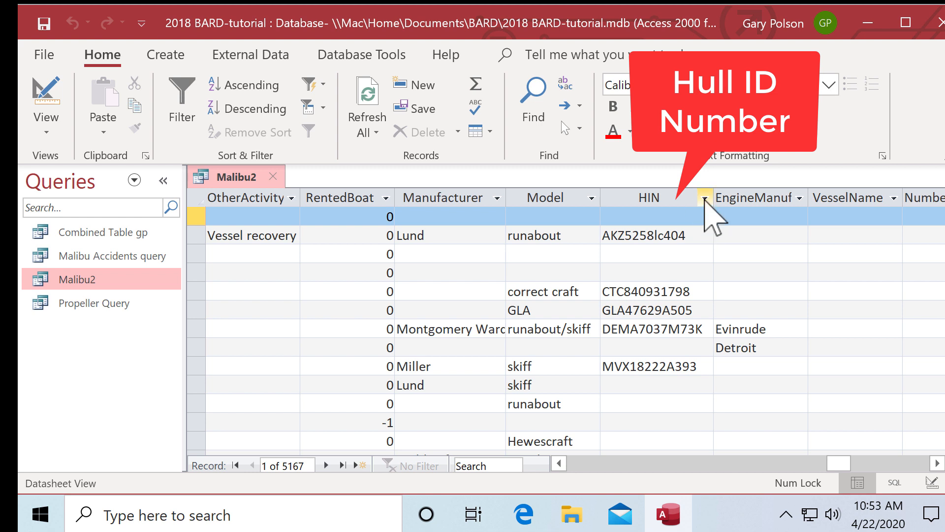
pyautogui.click(684, 196)
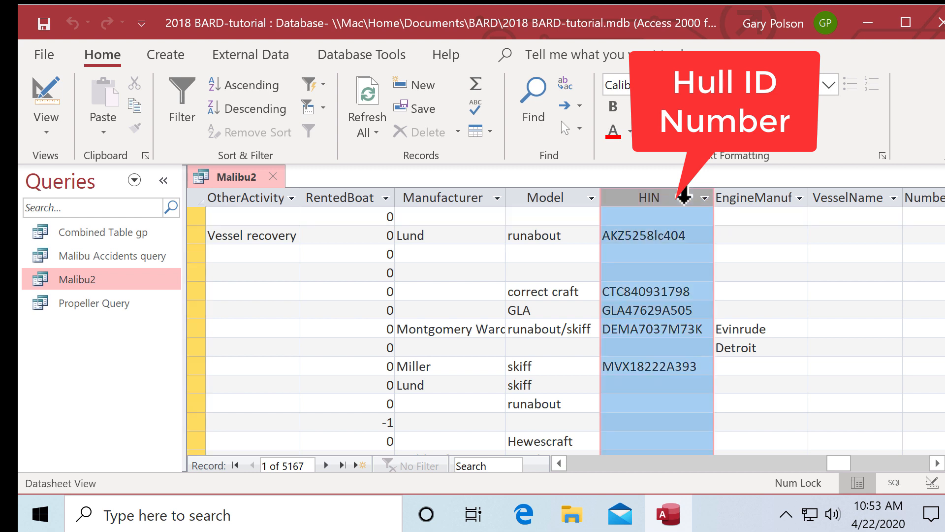
# - Sort Malibu2 ascending by HIN and scroll down to the MB2 records, selecting MB2M9944G617
pyautogui.click(272, 85)
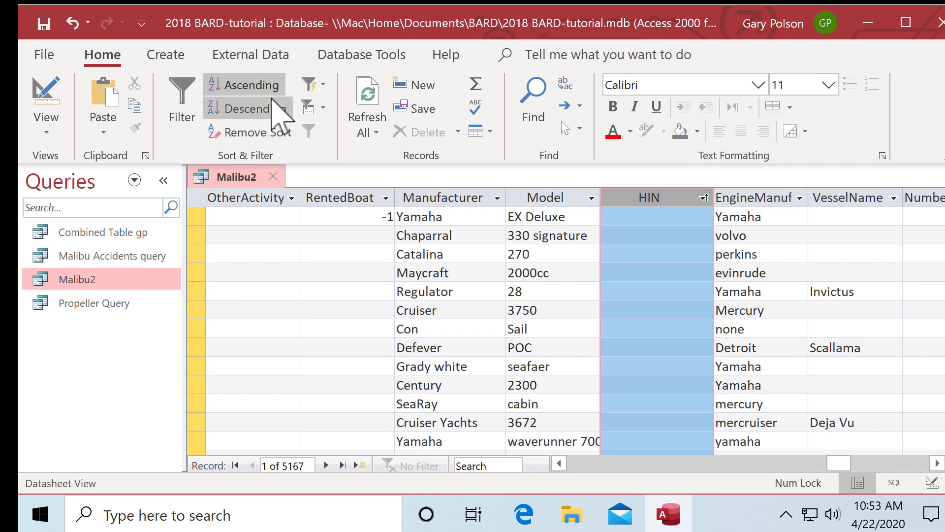
pyautogui.click(669, 218)
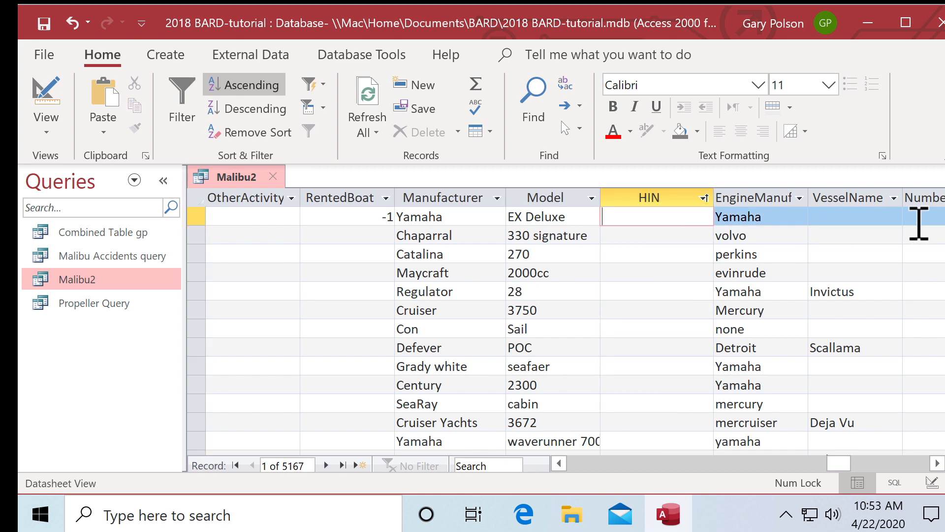
pyautogui.moveTo(944, 219); pyautogui.dragTo(927, 347)
pyautogui.scroll(-1, 575, 330)
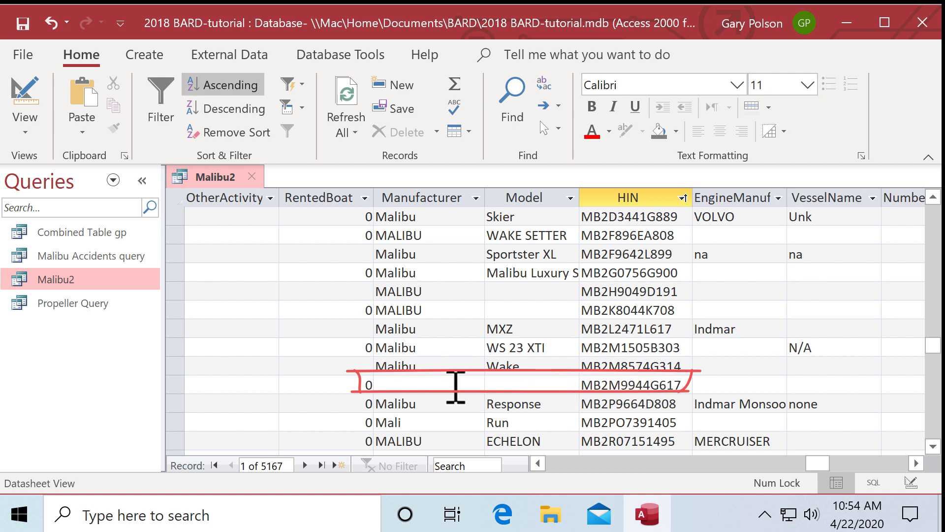
pyautogui.click(455, 386)
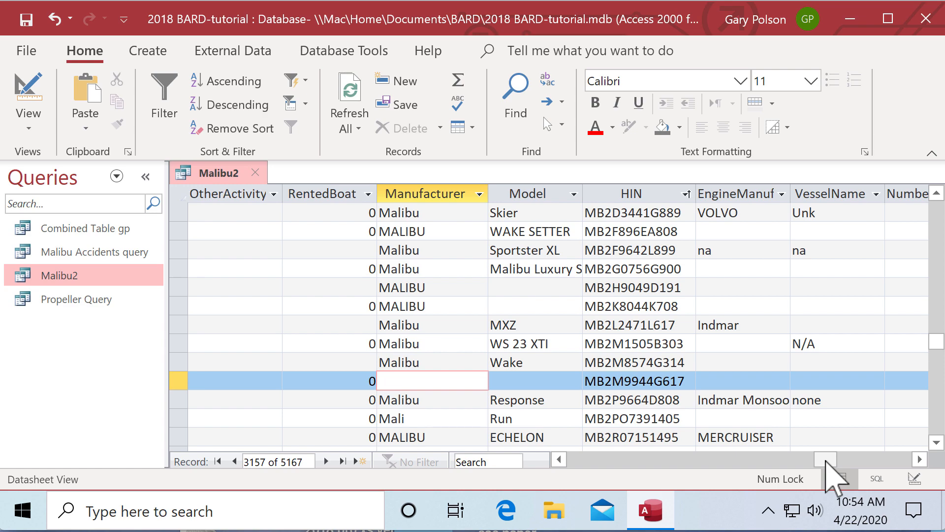
# - Scroll left to the RedactedNarrative column and drag its border wider
pyautogui.moveTo(826, 461); pyautogui.dragTo(563, 455)
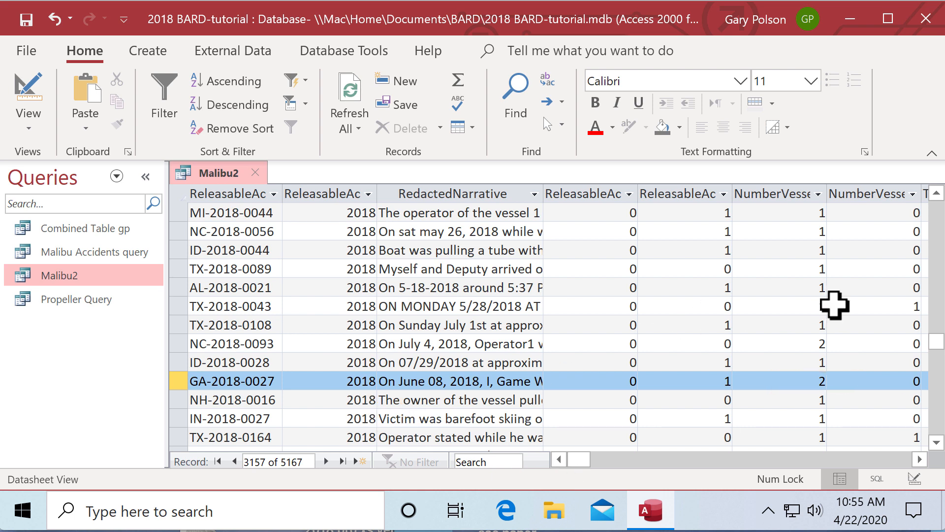
pyautogui.moveTo(575, 456)
pyautogui.mouseDown()
pyautogui.moveTo(840, 477)
pyautogui.moveTo(548, 481)
pyautogui.moveTo(546, 467)
pyautogui.mouseUp()
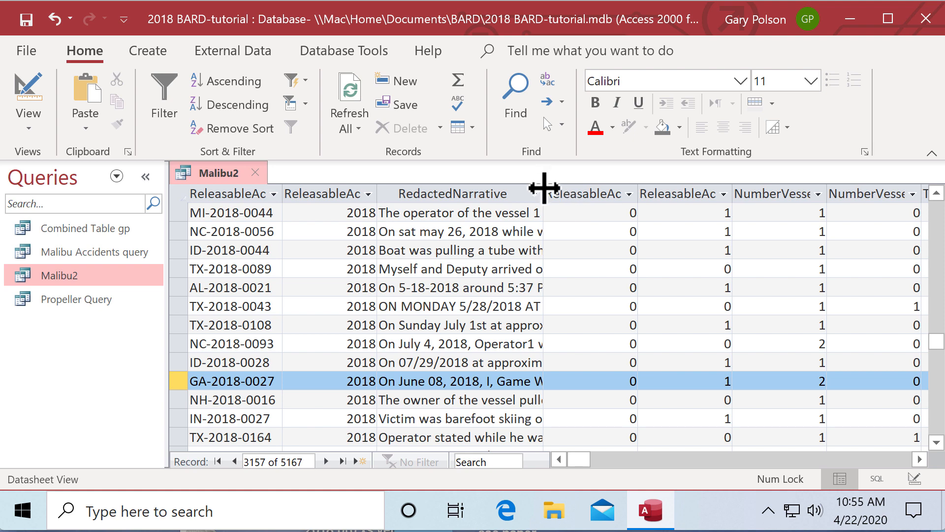
pyautogui.moveTo(543, 190); pyautogui.dragTo(885, 202)
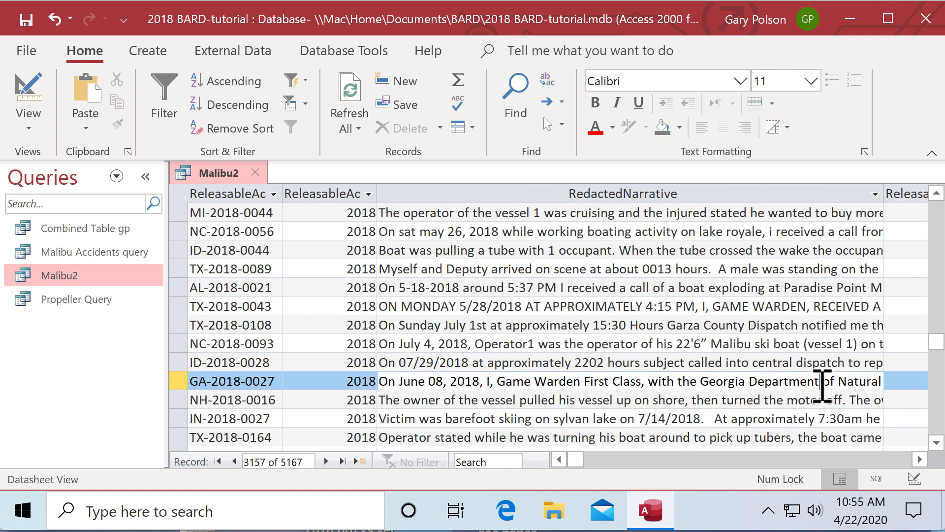
# - Step through the full GA-2018-0027 narrative text inside its RedactedNarrative cell
pyautogui.click(821, 382)
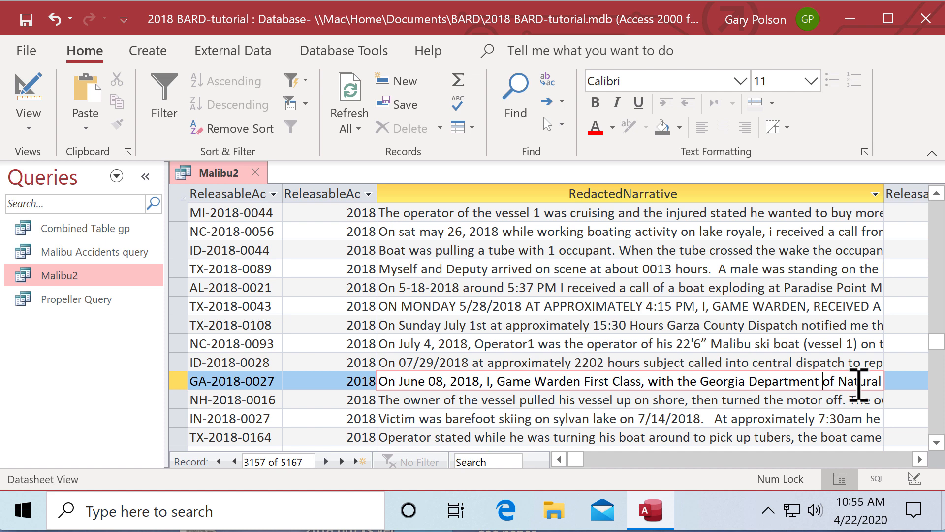
pyautogui.press('Right')
pyautogui.press('Right')
pyautogui.press('Right')
pyautogui.press('Right')
pyautogui.press('Right')
pyautogui.press('Right')
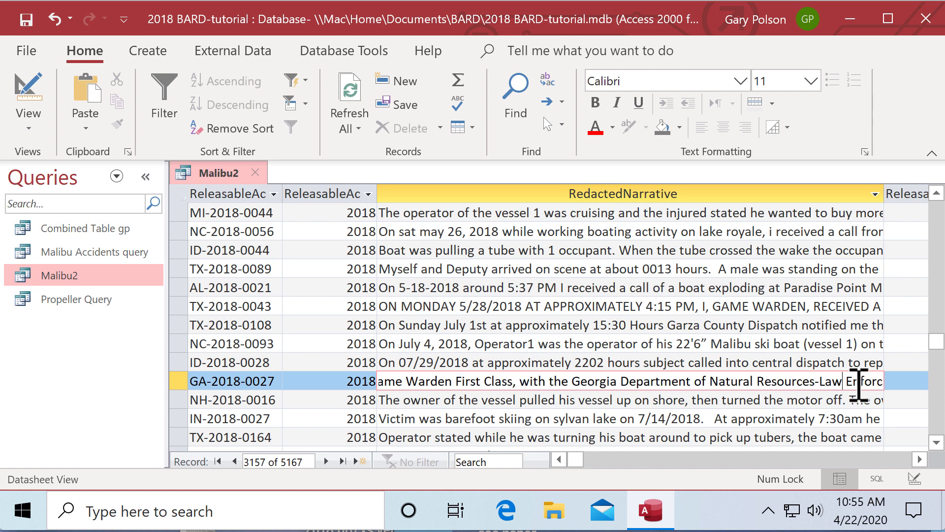
pyautogui.press('Right')
pyautogui.press('Right')
pyautogui.press('Right')
pyautogui.press('Right')
pyautogui.press('Right')
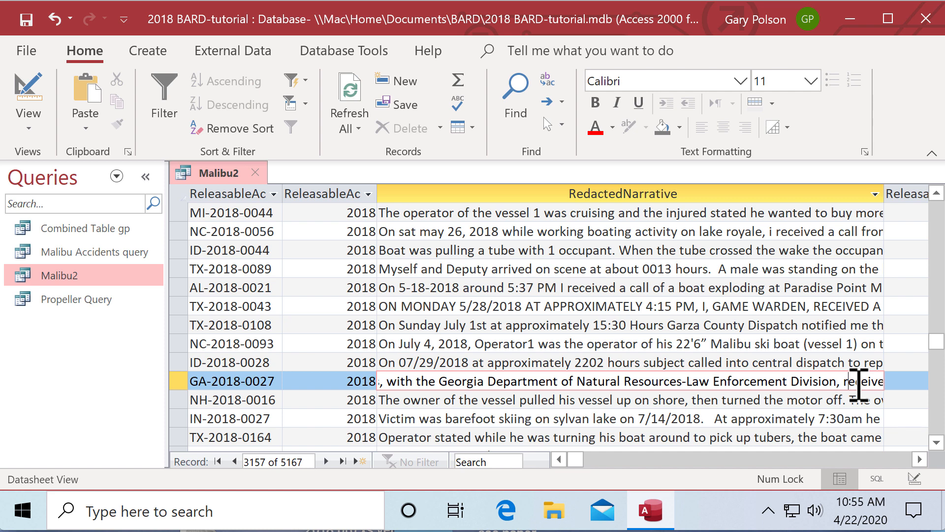
pyautogui.press('Right')
pyautogui.press('Right')
pyautogui.press('Right')
pyautogui.press('Right')
pyautogui.press('Right')
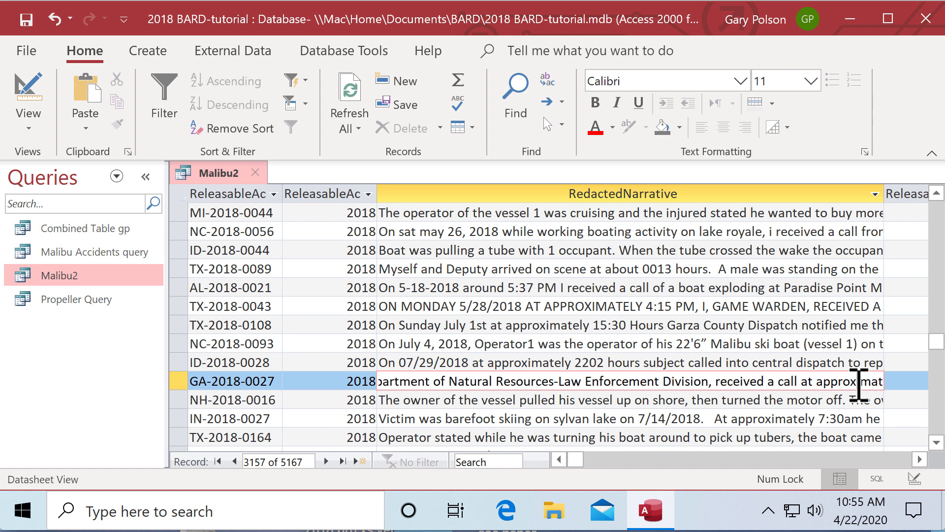
pyautogui.press('Right')
pyautogui.press('Right')
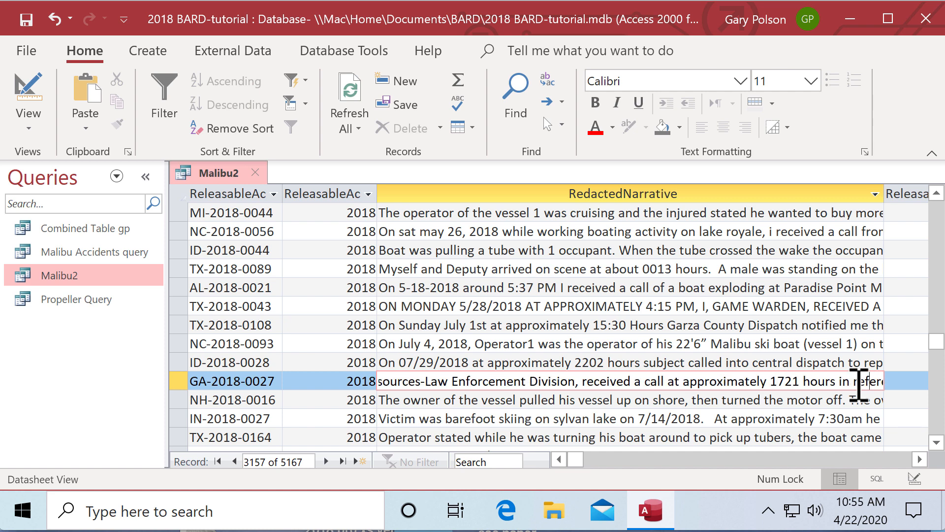
pyautogui.press('Right')
pyautogui.press('Right')
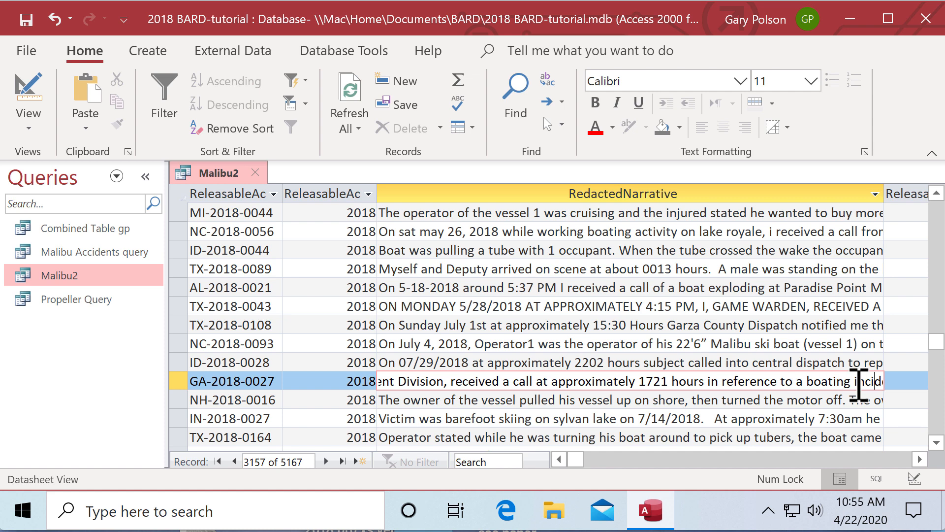
pyautogui.press('Right')
pyautogui.press('Right')
pyautogui.press('Right')
pyautogui.press('Right')
pyautogui.press('Right')
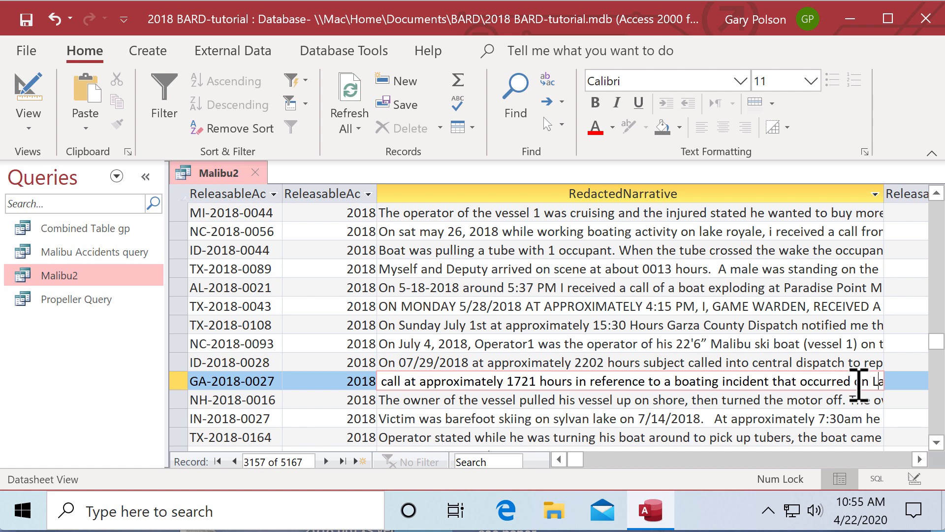
pyautogui.press('Right')
pyautogui.press('Right')
pyautogui.press('Right')
pyautogui.press('Right')
pyautogui.press('Right')
pyautogui.press('Right')
pyautogui.press('Right')
pyautogui.press('Right')
pyautogui.press('Right')
pyautogui.press('Right')
pyautogui.press('Right')
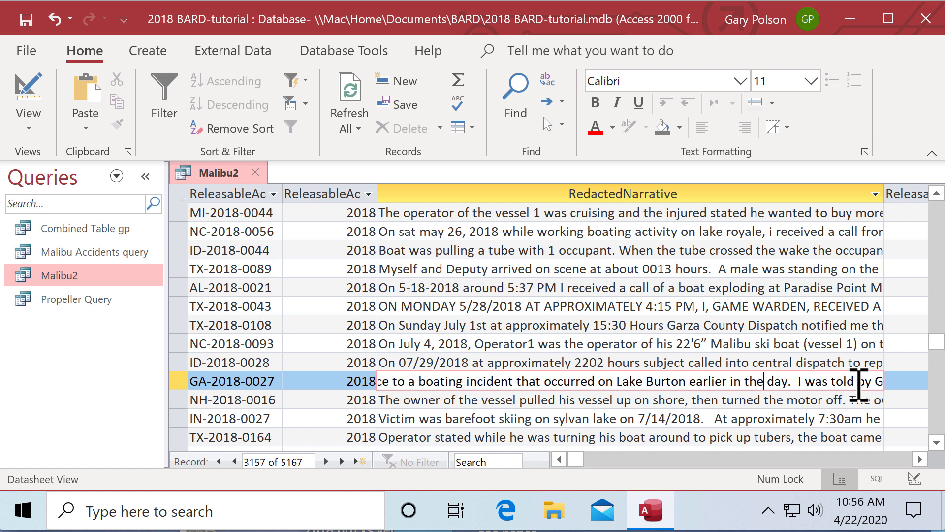
pyautogui.press('Right')
pyautogui.press('Right')
pyautogui.press('Right')
pyautogui.press('Right')
pyautogui.press('Right')
pyautogui.press('Right')
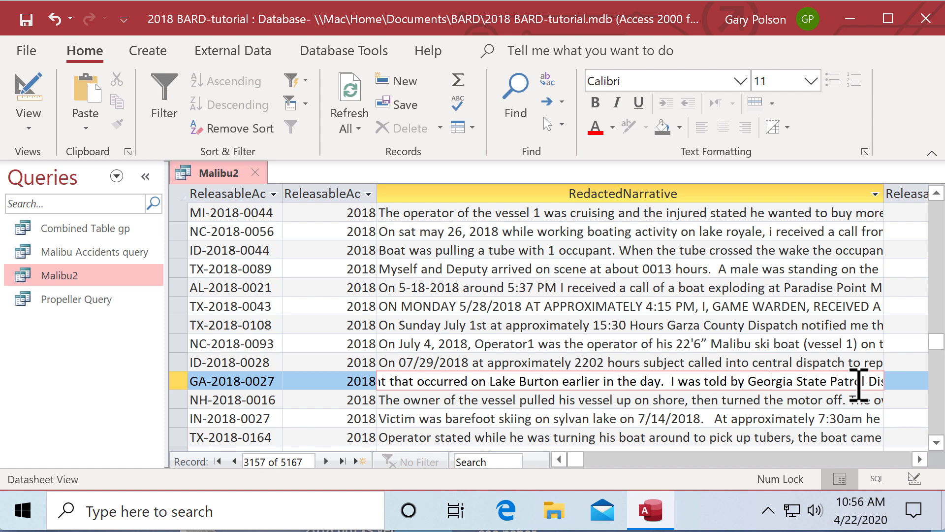
pyautogui.press('Right')
pyautogui.press('Right')
pyautogui.press('Right')
pyautogui.press('Right')
pyautogui.press('Right')
pyautogui.press('Right')
pyautogui.press('Right')
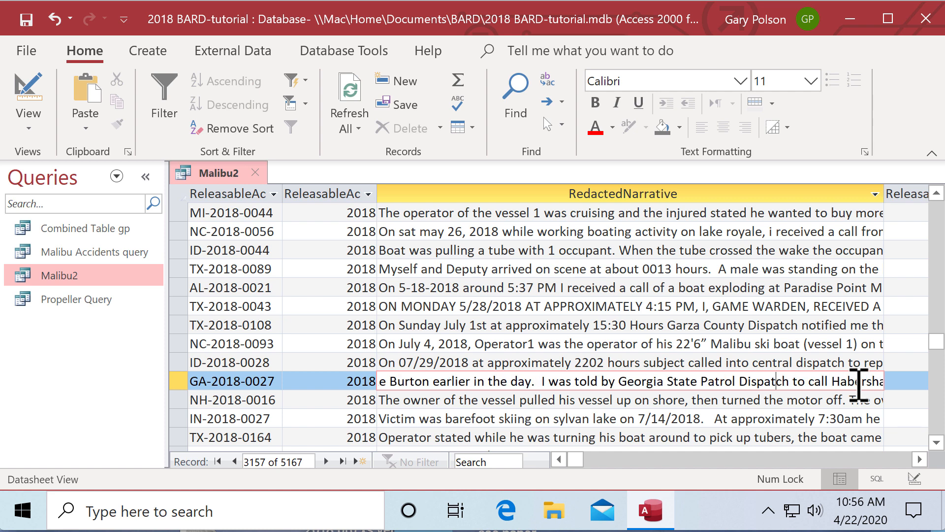
pyautogui.press('Right')
pyautogui.press('Right')
pyautogui.press('Right')
pyautogui.press('Right')
pyautogui.press('Right')
pyautogui.press('Right')
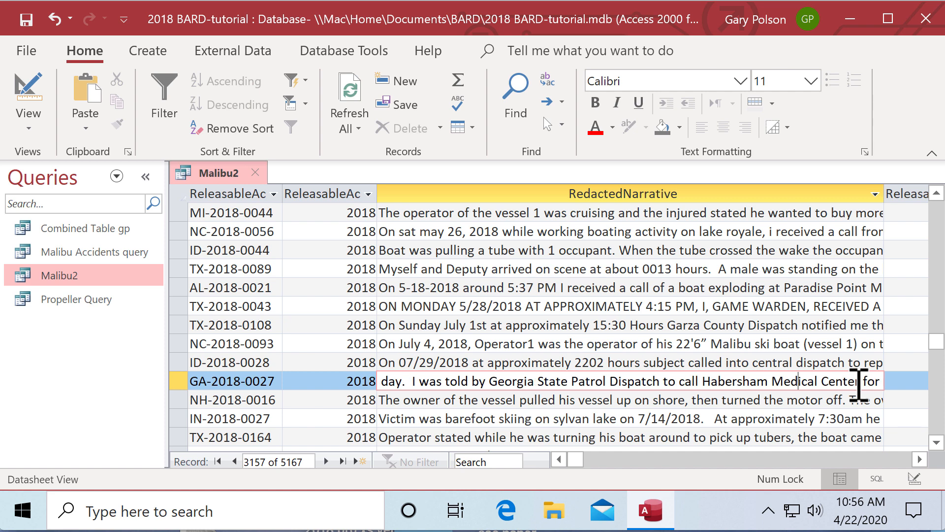
pyautogui.press('Right')
pyautogui.press('Right')
pyautogui.press('Right')
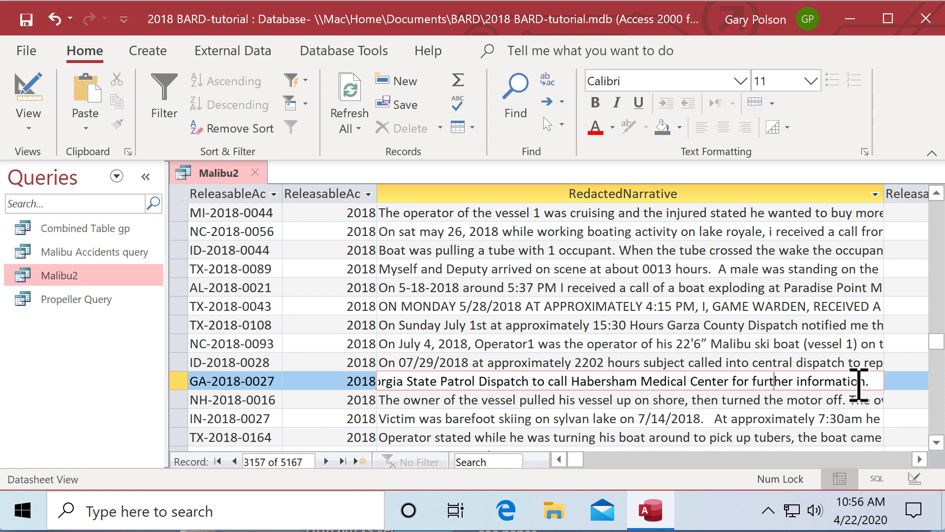
pyautogui.press('Home')
pyautogui.press('Right')
pyautogui.press('Right')
pyautogui.press('Right')
pyautogui.press('Right')
pyautogui.press('Right')
pyautogui.press('Right')
pyautogui.press('Right')
pyautogui.press('Right')
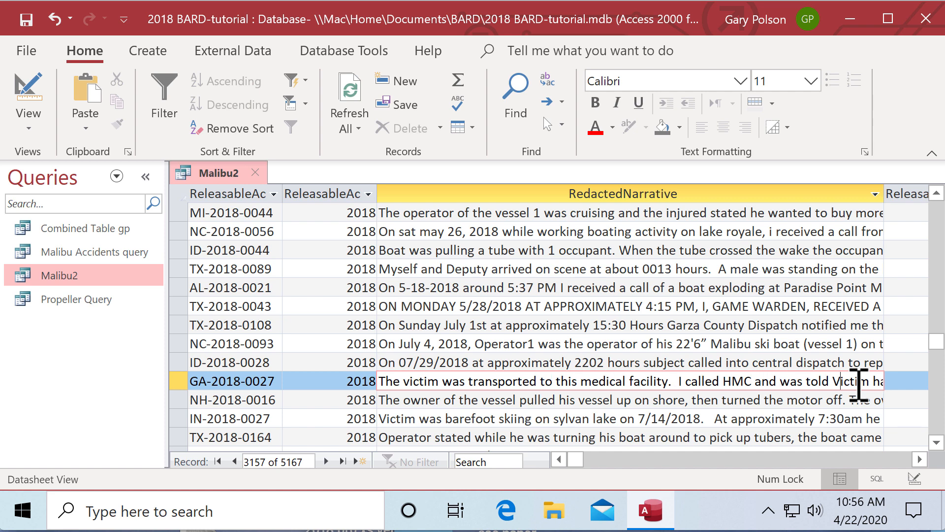
pyautogui.press('Right')
pyautogui.press('Right')
pyautogui.press('Right')
pyautogui.press('Right')
pyautogui.press('Right')
pyautogui.press('Right')
pyautogui.press('Right')
pyautogui.press('Right')
pyautogui.press('Right')
pyautogui.press('Right')
pyautogui.press('Right')
pyautogui.press('Right')
pyautogui.press('Right')
pyautogui.press('Right')
pyautogui.press('Right')
pyautogui.press('Right')
pyautogui.press('Right')
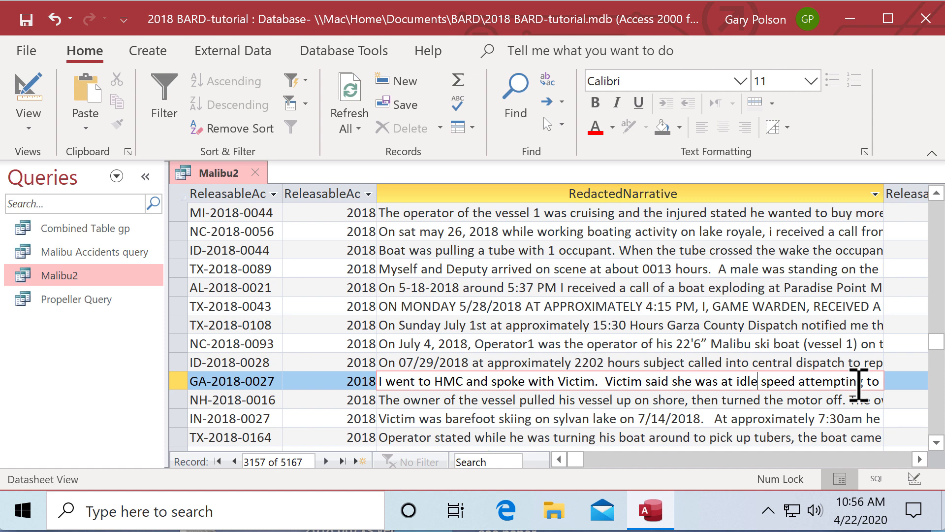
pyautogui.press('Right')
pyautogui.press('Right')
pyautogui.press('Right')
pyautogui.press('Right')
pyautogui.press('Right')
pyautogui.press('Right')
pyautogui.press('Right')
pyautogui.press('Right')
pyautogui.press('Right')
pyautogui.press('Right')
pyautogui.press('Right')
pyautogui.press('Right')
pyautogui.press('Right')
pyautogui.press('Right')
pyautogui.press('Right')
pyautogui.press('Right')
pyautogui.press('Right')
pyautogui.press('Right')
pyautogui.press('Right')
pyautogui.press('Right')
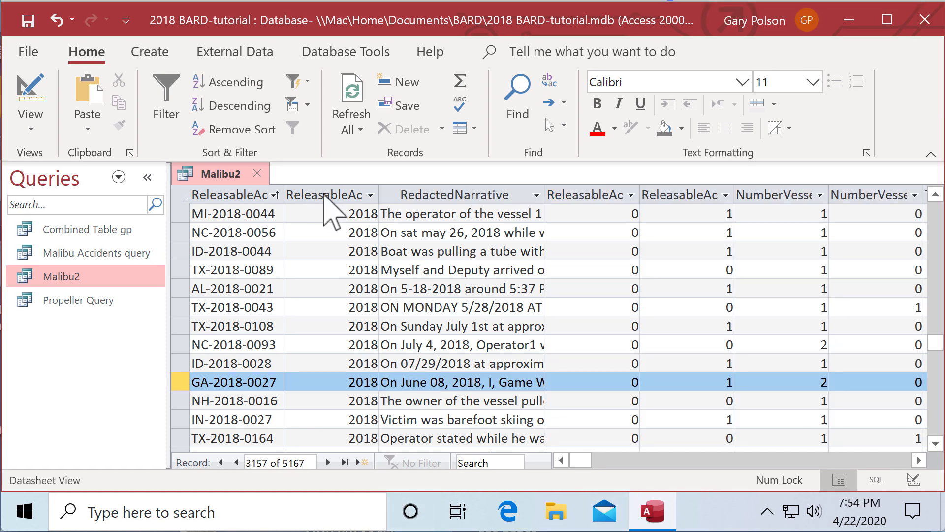
# - Sort by the ReleasableAc accident number ascending and select the first GA-2018-0027 record
pyautogui.click(257, 195)
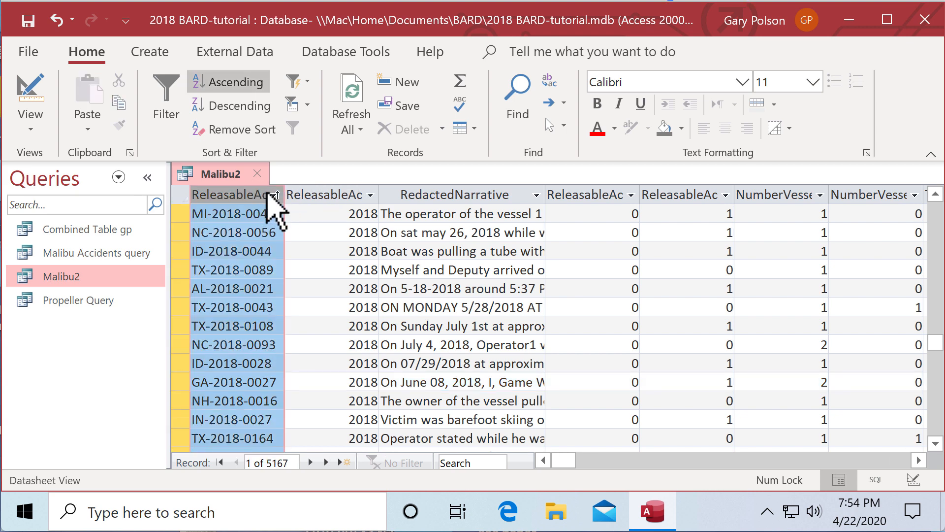
pyautogui.click(233, 81)
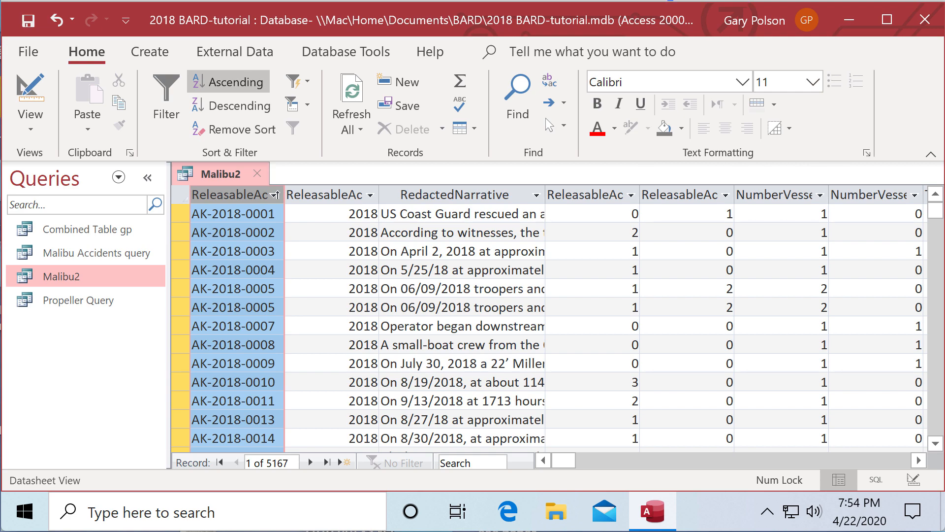
pyautogui.moveTo(937, 215); pyautogui.dragTo(933, 275)
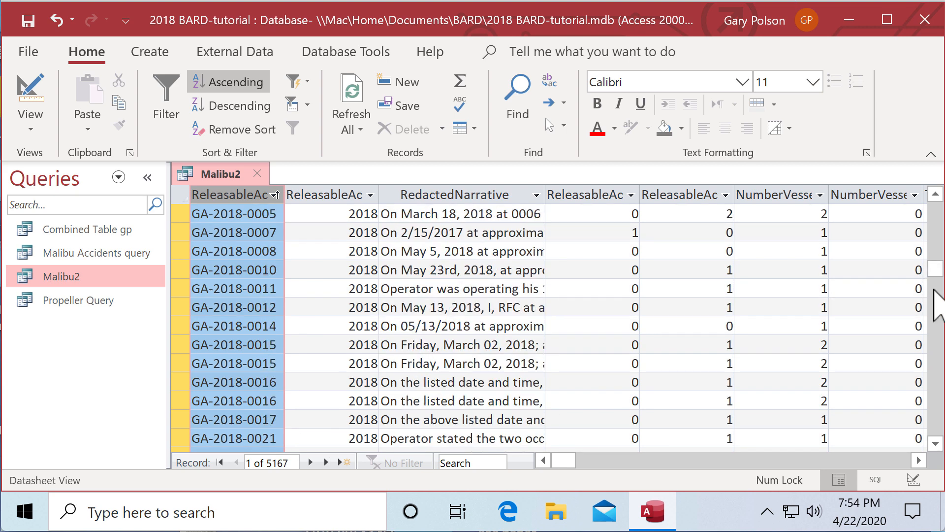
pyautogui.click(935, 443)
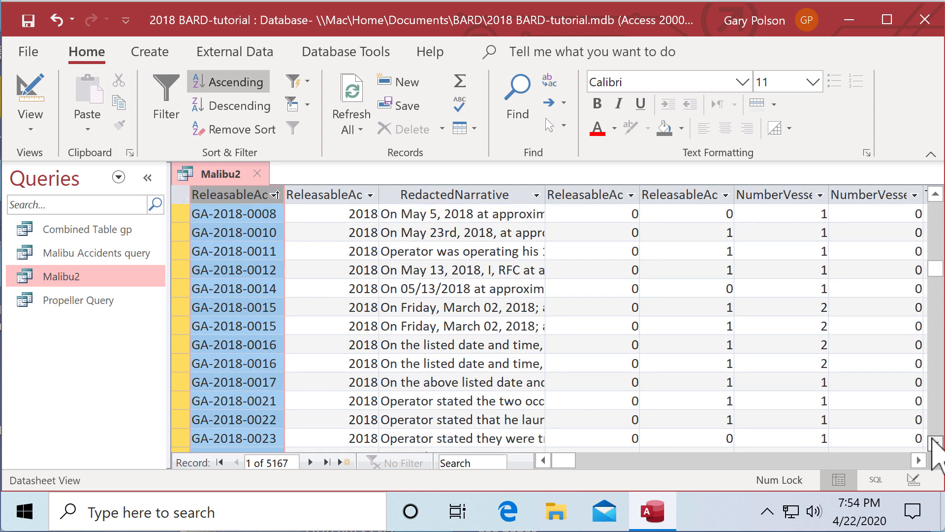
pyautogui.click(934, 443)
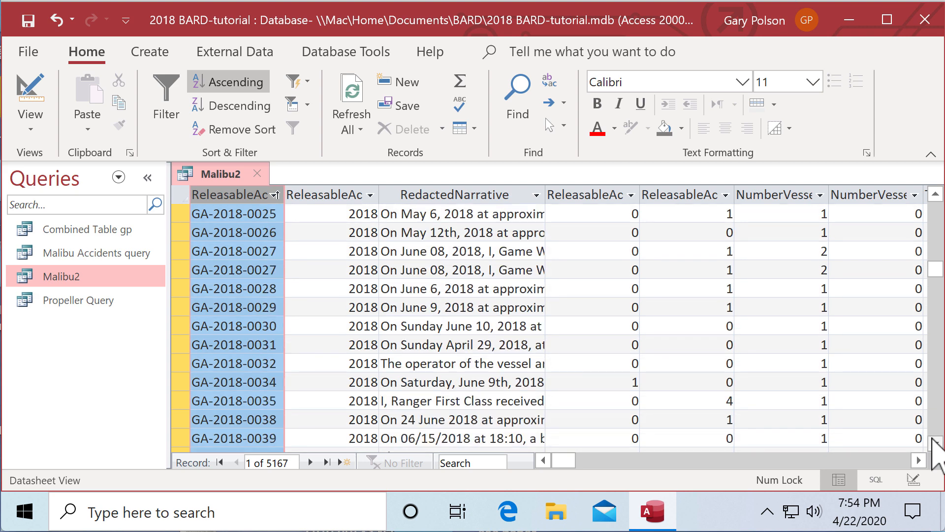
pyautogui.click(934, 443)
pyautogui.click(935, 443)
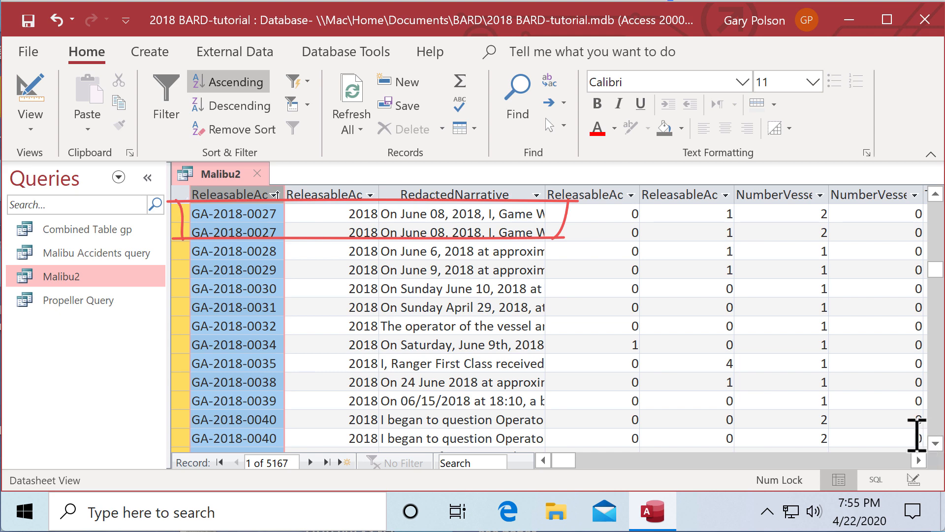
pyautogui.click(312, 213)
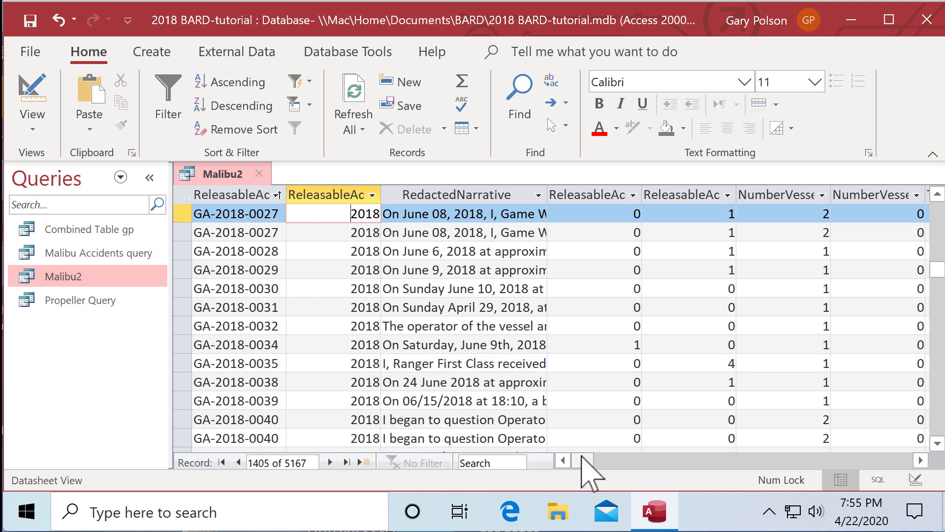
pyautogui.moveTo(582, 460)
pyautogui.mouseDown()
pyautogui.moveTo(799, 470)
pyautogui.moveTo(779, 469)
pyautogui.mouseUp()
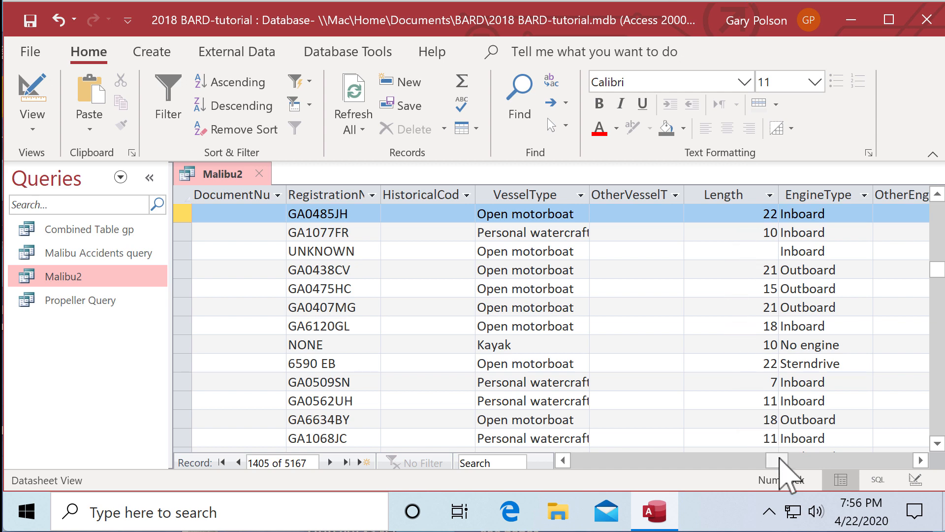
pyautogui.moveTo(780, 468)
pyautogui.mouseDown()
pyautogui.moveTo(795, 475)
pyautogui.moveTo(798, 463)
pyautogui.moveTo(817, 461)
pyautogui.mouseUp()
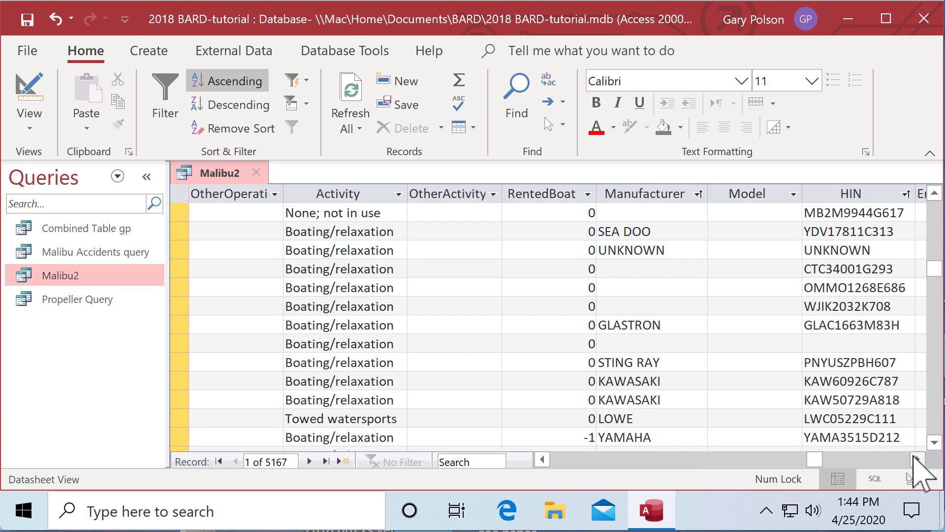
# - Sort ascending by Manufacturer, then by HIN, and clear the column selection
pyautogui.click(914, 458)
pyautogui.click(916, 459)
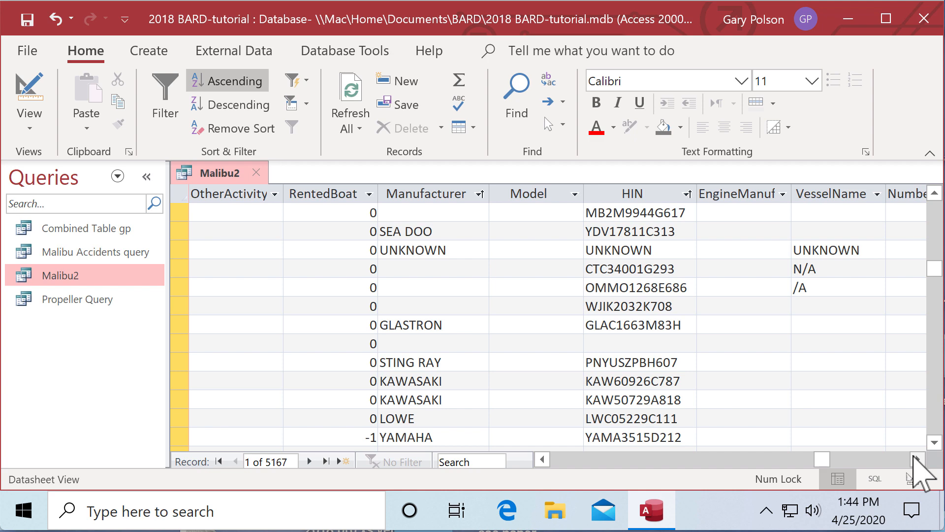
pyautogui.click(916, 459)
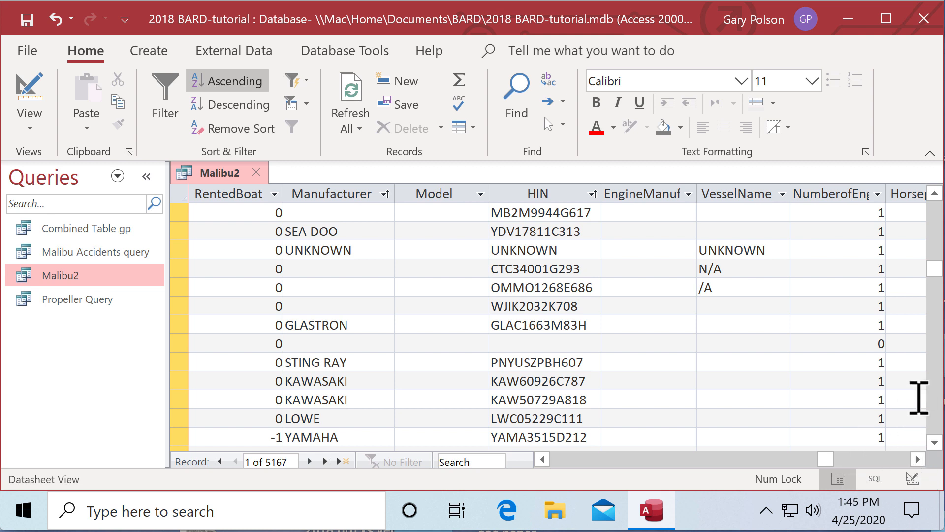
pyautogui.click(369, 191)
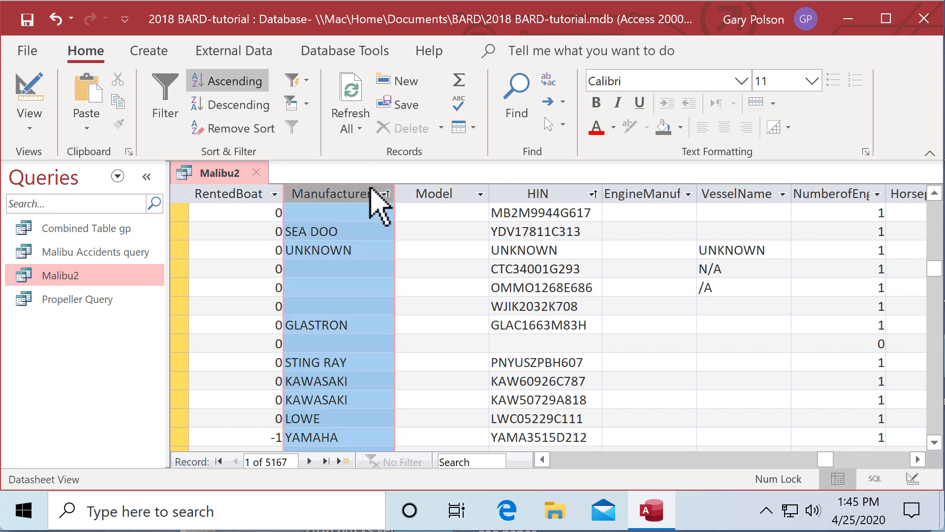
pyautogui.click(250, 82)
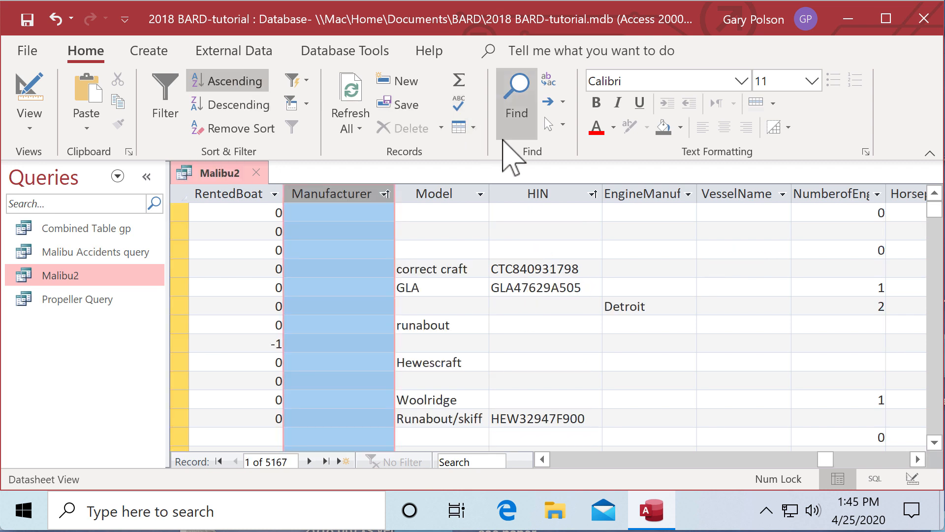
pyautogui.click(565, 192)
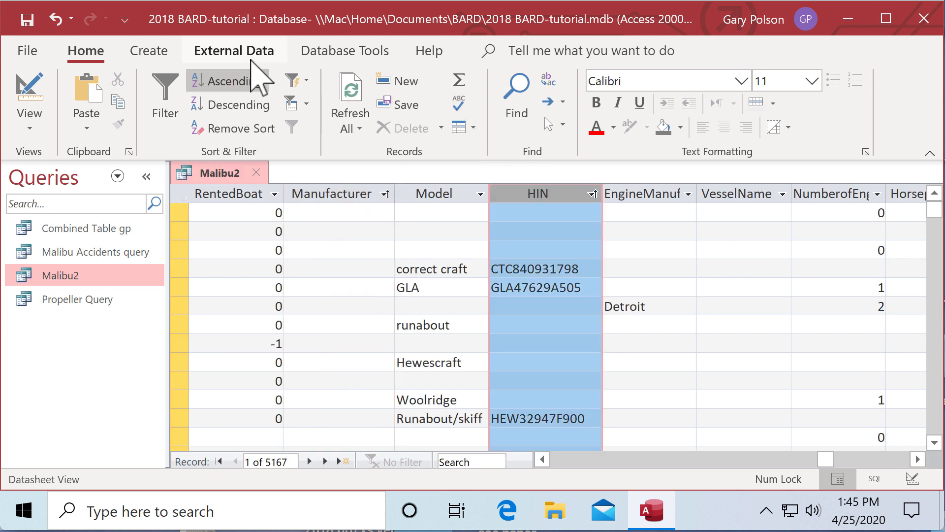
pyautogui.click(239, 80)
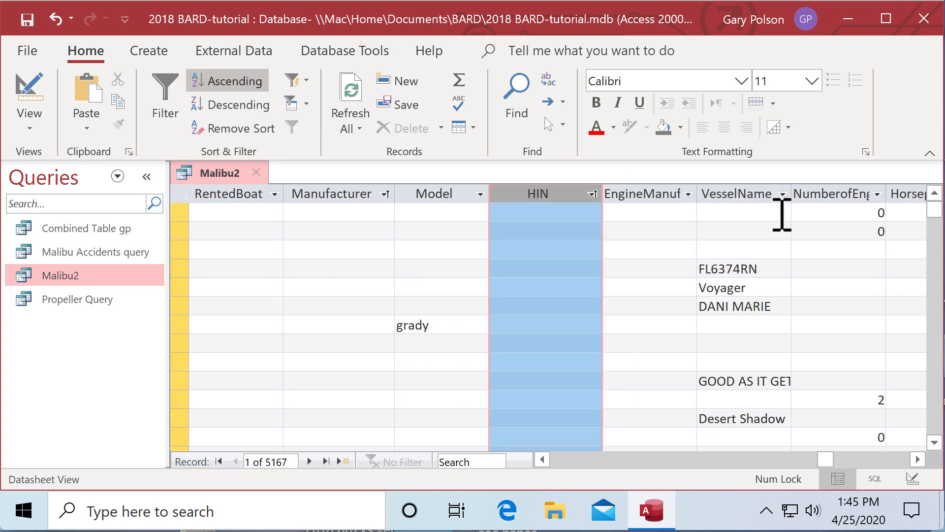
pyautogui.click(580, 213)
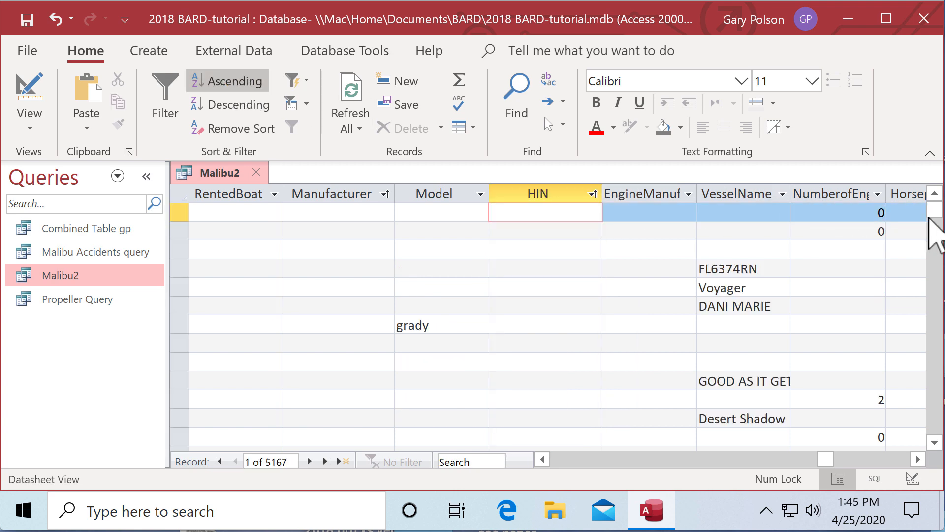
# - Scroll down to the MB2 hull-ID rows, then right to the RedactedNarrative column
pyautogui.moveTo(933, 215); pyautogui.dragTo(919, 345)
pyautogui.click(933, 441)
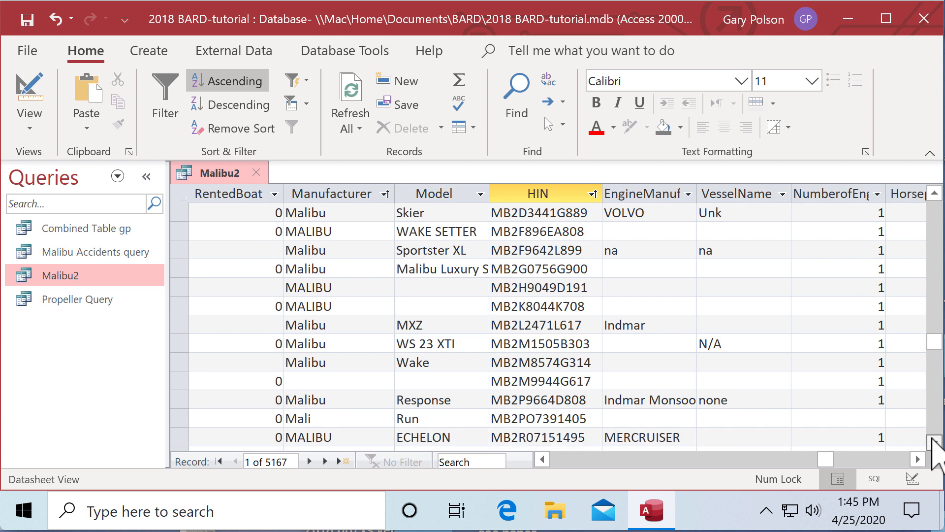
pyautogui.click(933, 442)
pyautogui.moveTo(933, 441); pyautogui.dragTo(933, 441)
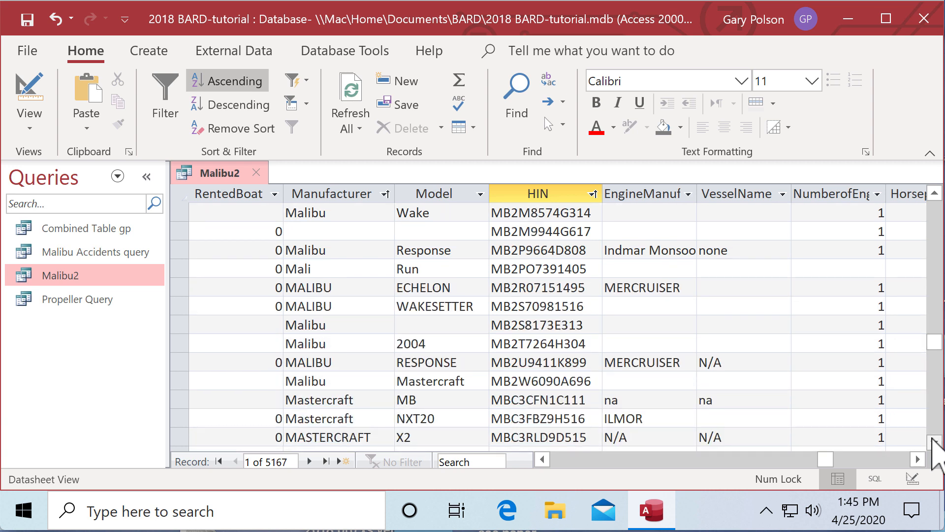
pyautogui.click(932, 441)
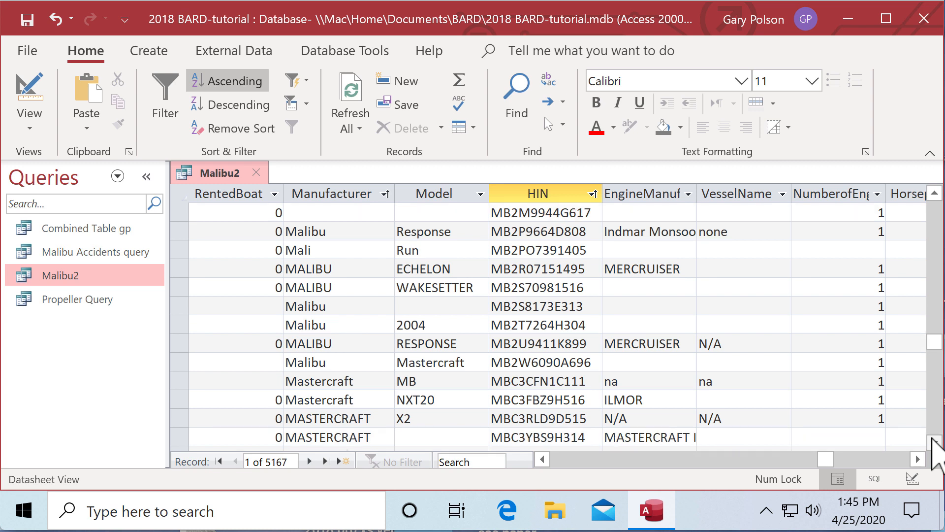
pyautogui.doubleClick(933, 441)
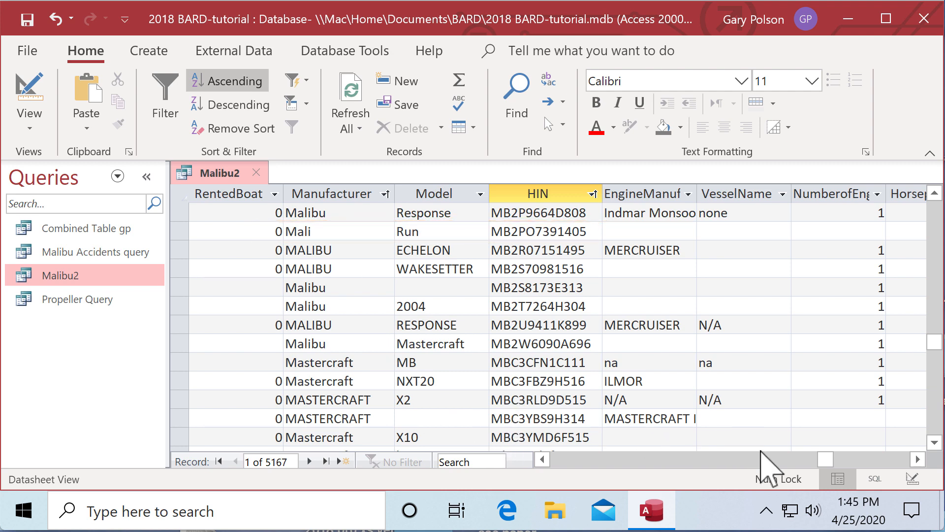
pyautogui.moveTo(821, 456); pyautogui.dragTo(515, 450)
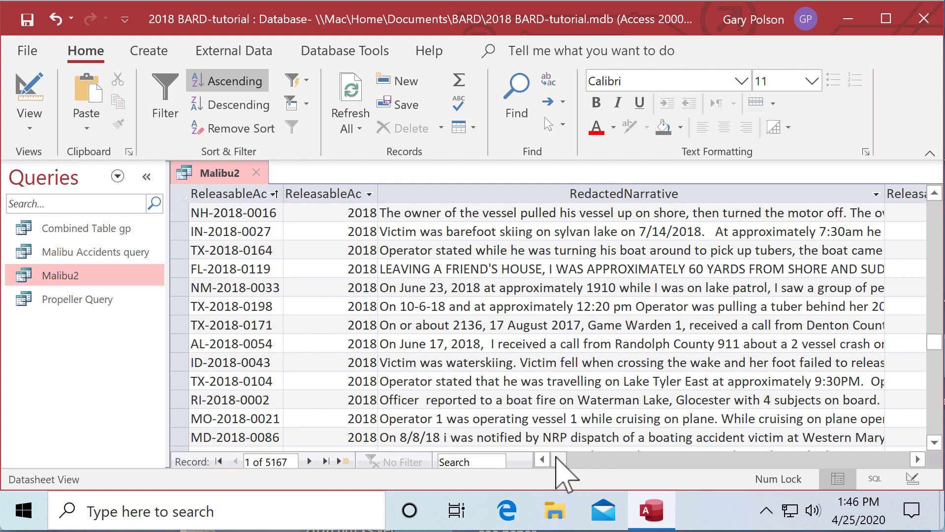
# - Scroll back left to Manufacturer, Model and HIN, showing blank hull IDs like the Chaparral 330 signature
pyautogui.moveTo(556, 457); pyautogui.dragTo(823, 465)
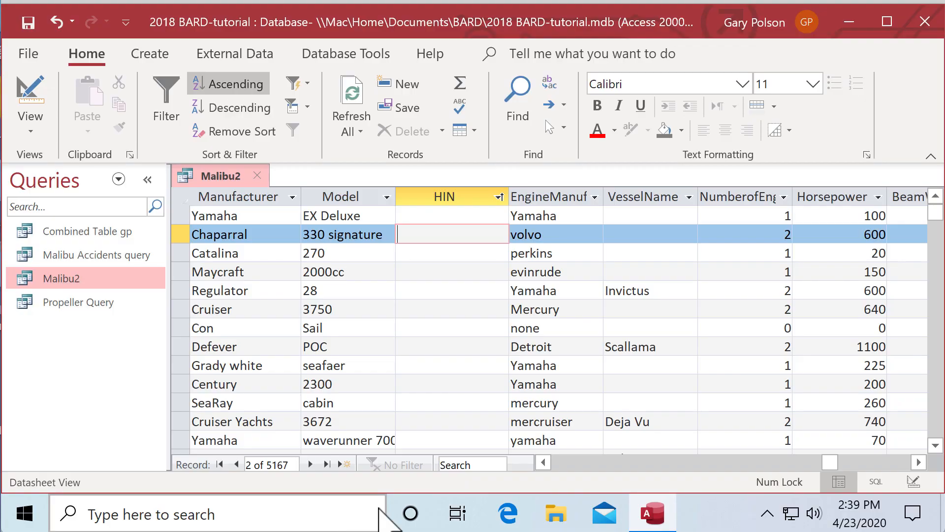
# - Sort Malibu2 by HIN ascending and bring the MB2 hull IDs, starting MB2D3441G889, into view
pyautogui.click(475, 196)
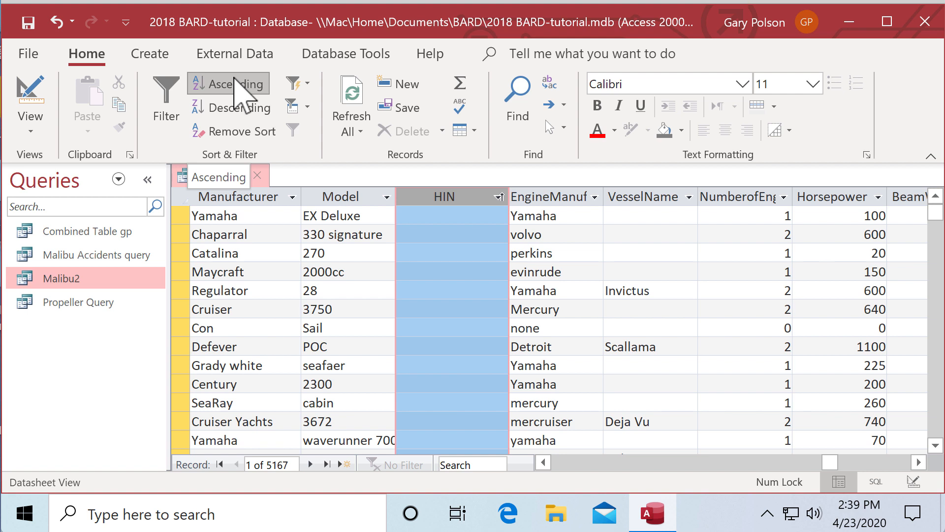
pyautogui.click(235, 84)
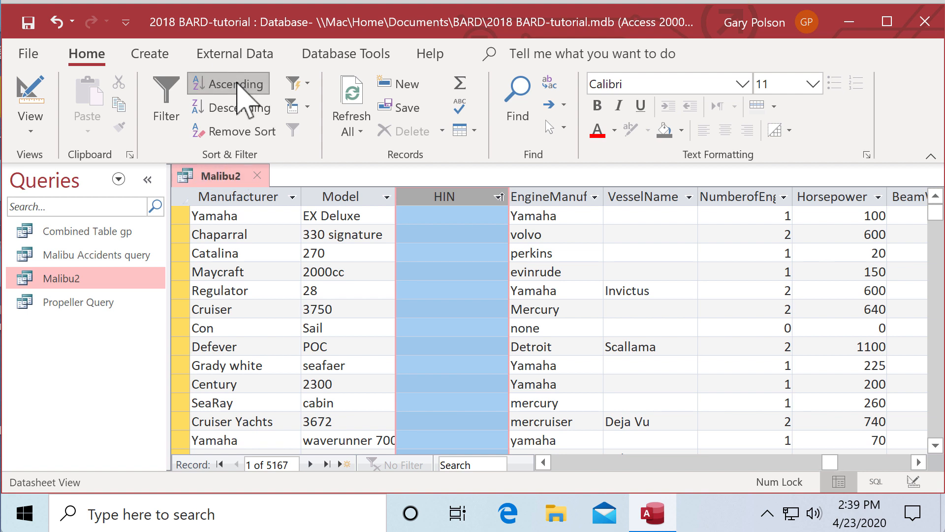
pyautogui.click(461, 217)
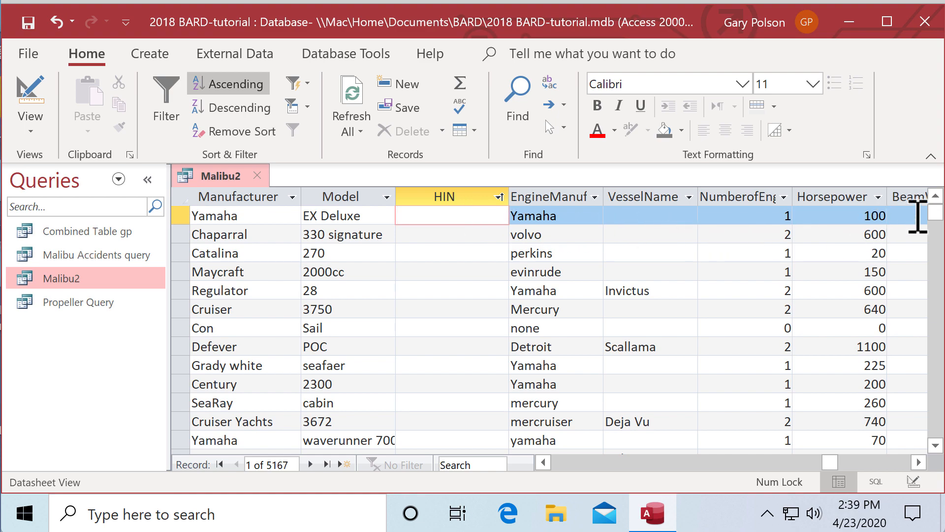
pyautogui.moveTo(939, 217); pyautogui.dragTo(911, 352)
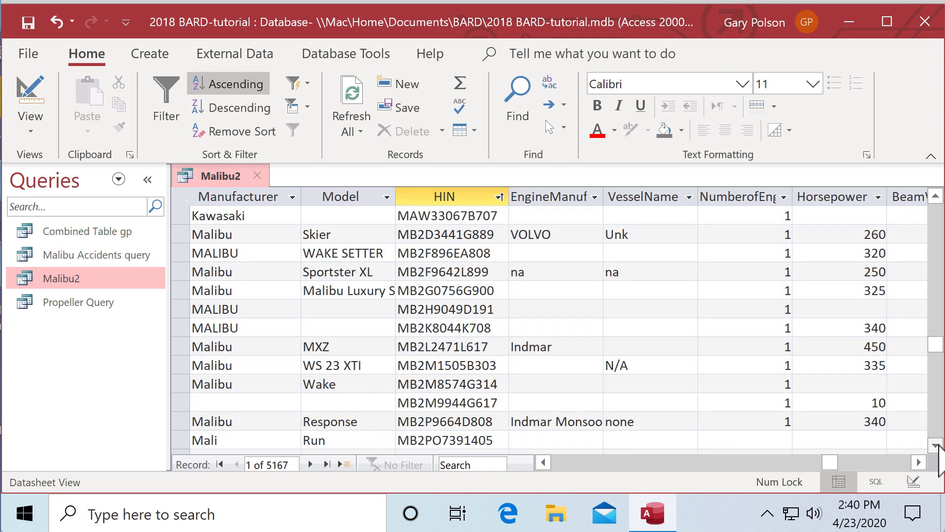
pyautogui.click(937, 445)
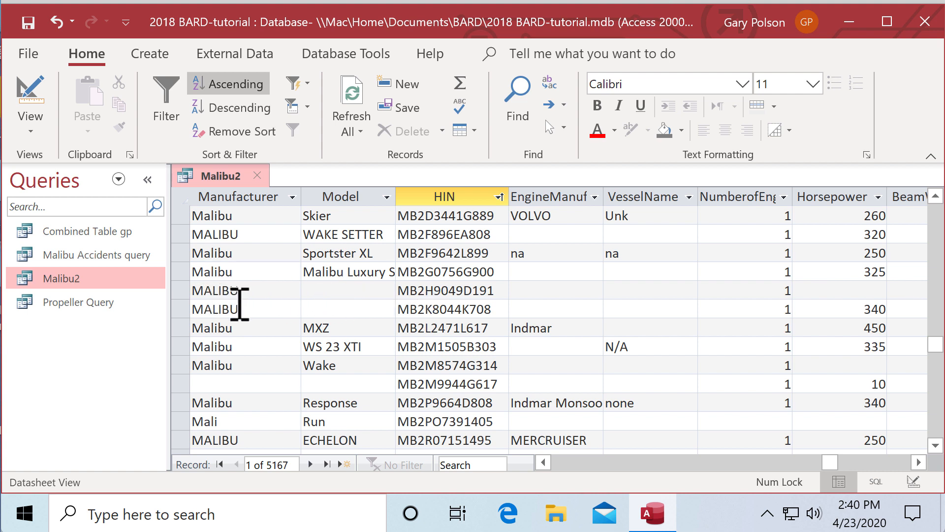
pyautogui.click(935, 446)
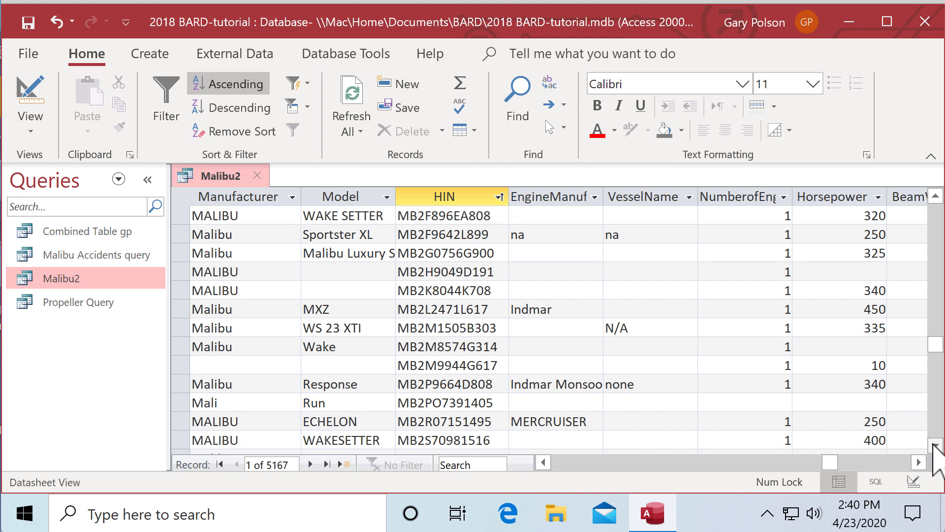
pyautogui.click(935, 446)
pyautogui.click(935, 446)
pyautogui.click(935, 445)
pyautogui.click(935, 445)
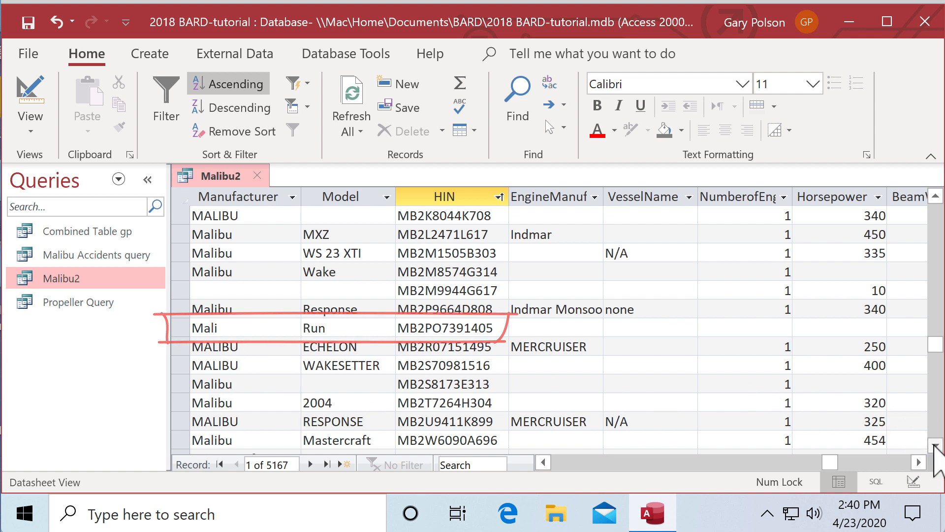
pyautogui.click(934, 445)
pyautogui.click(935, 445)
pyautogui.click(934, 446)
pyautogui.click(935, 446)
pyautogui.click(935, 445)
pyautogui.click(935, 446)
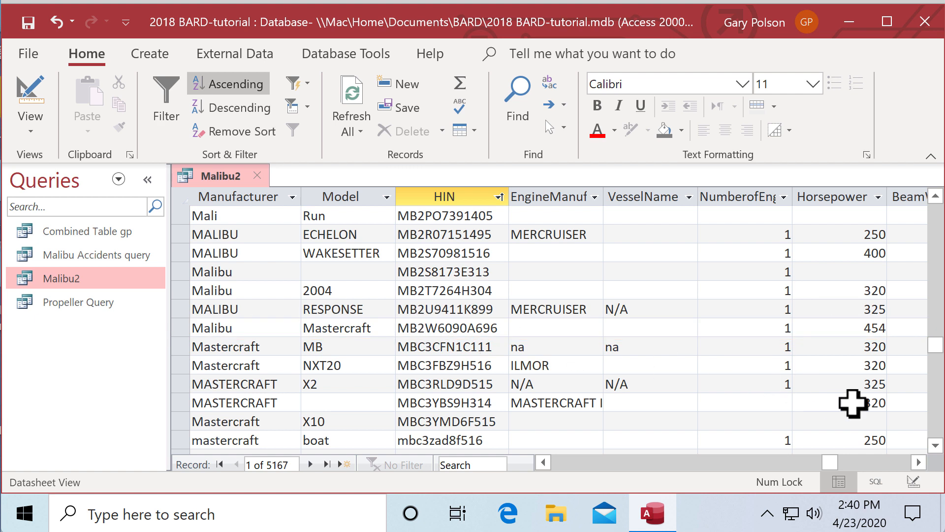
pyautogui.click(933, 445)
pyautogui.click(933, 444)
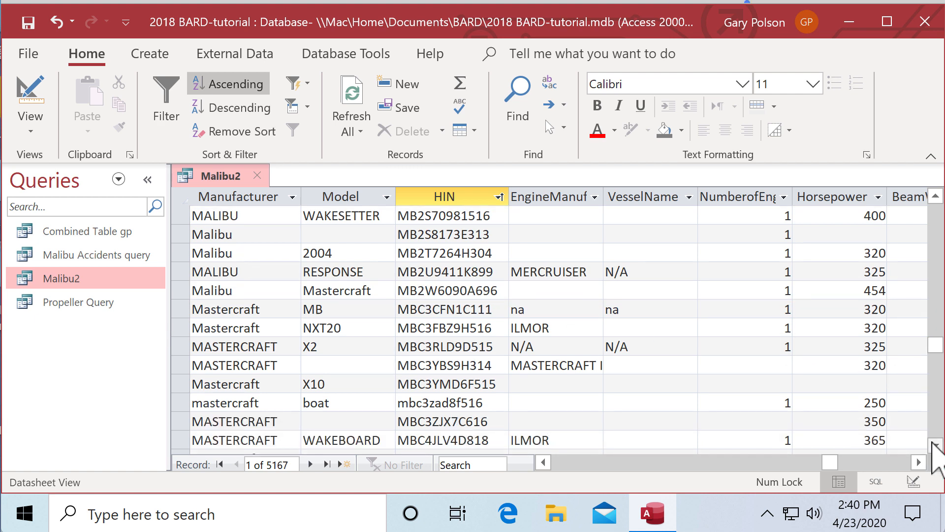
pyautogui.click(932, 444)
pyautogui.click(933, 444)
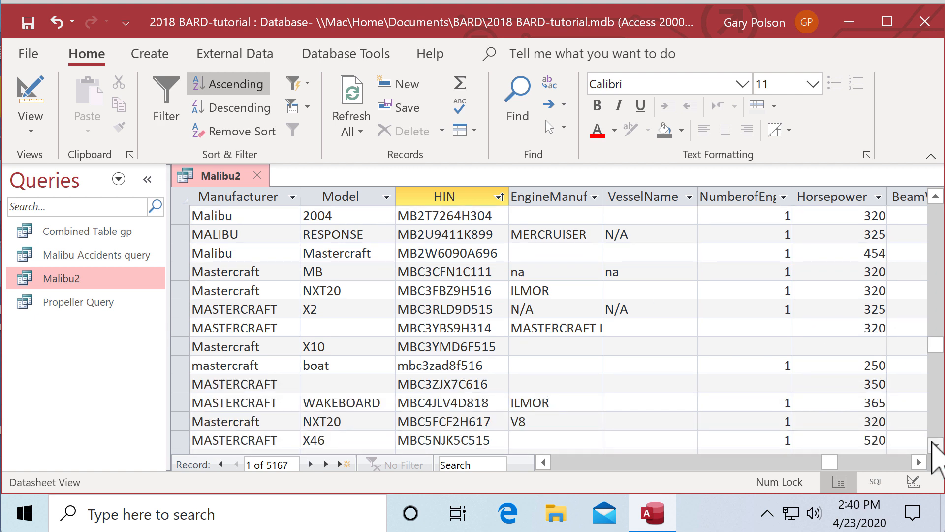
pyautogui.click(933, 444)
pyautogui.click(933, 444)
pyautogui.click(933, 444)
pyautogui.click(932, 444)
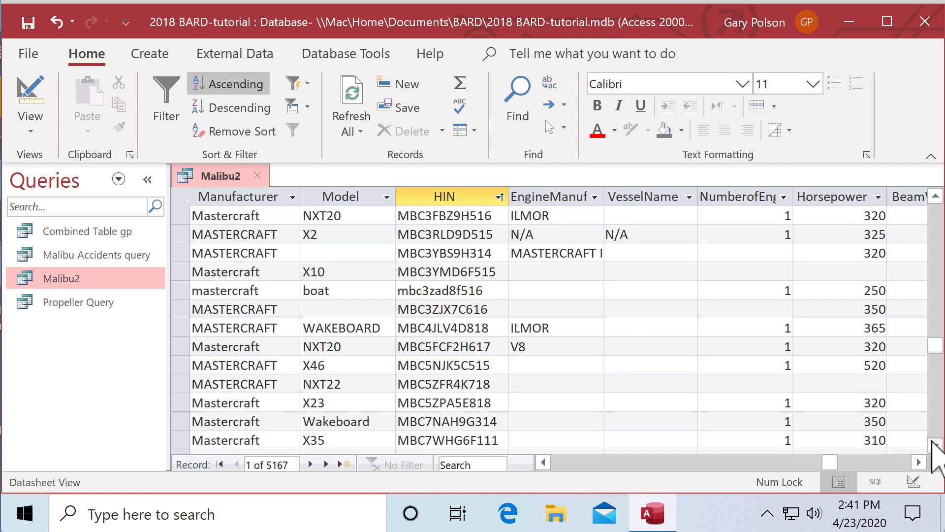
pyautogui.click(934, 194)
pyautogui.click(934, 194)
pyautogui.click(934, 194)
pyautogui.click(934, 194)
pyautogui.click(934, 194)
pyautogui.click(934, 194)
pyautogui.click(934, 194)
pyautogui.click(934, 194)
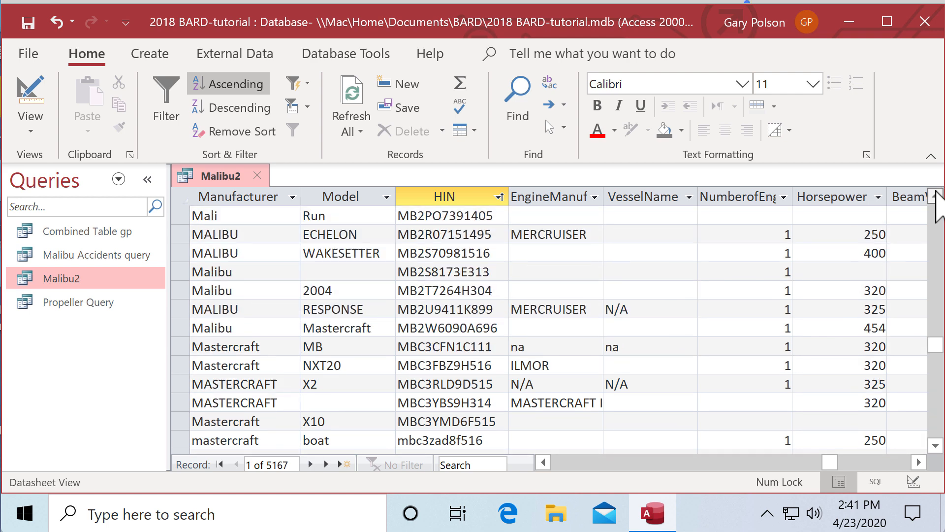
pyautogui.click(934, 194)
pyautogui.click(934, 193)
pyautogui.click(934, 194)
pyautogui.click(934, 194)
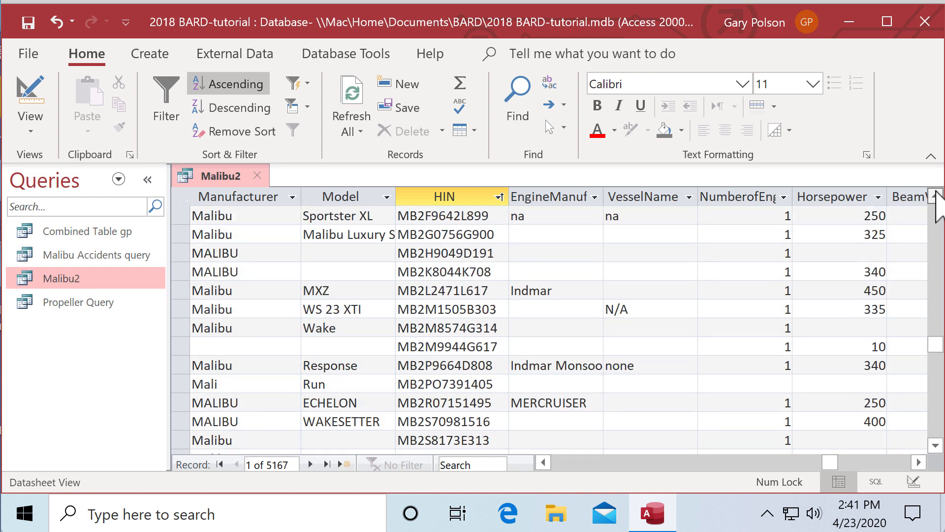
pyautogui.click(934, 194)
pyautogui.click(934, 194)
pyautogui.click(934, 194)
pyautogui.click(934, 194)
pyautogui.click(935, 194)
pyautogui.click(934, 194)
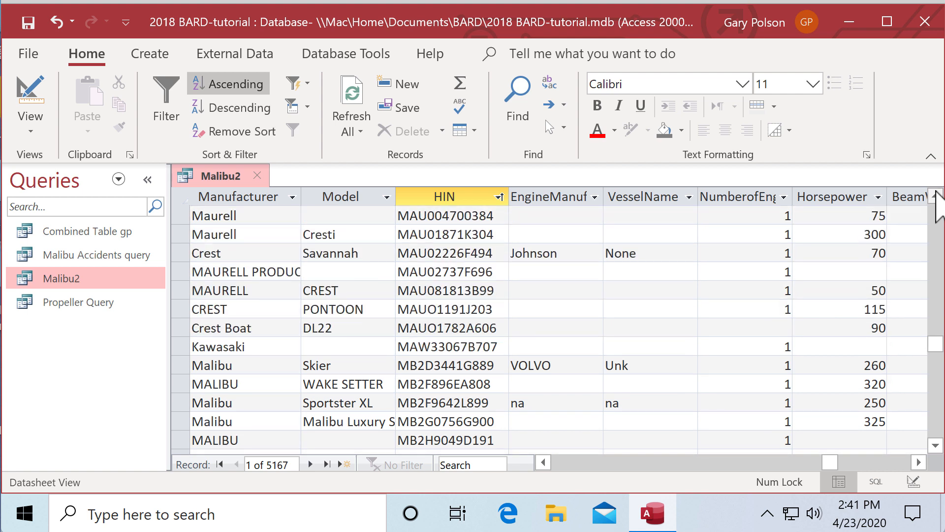
pyautogui.click(934, 194)
pyautogui.click(934, 194)
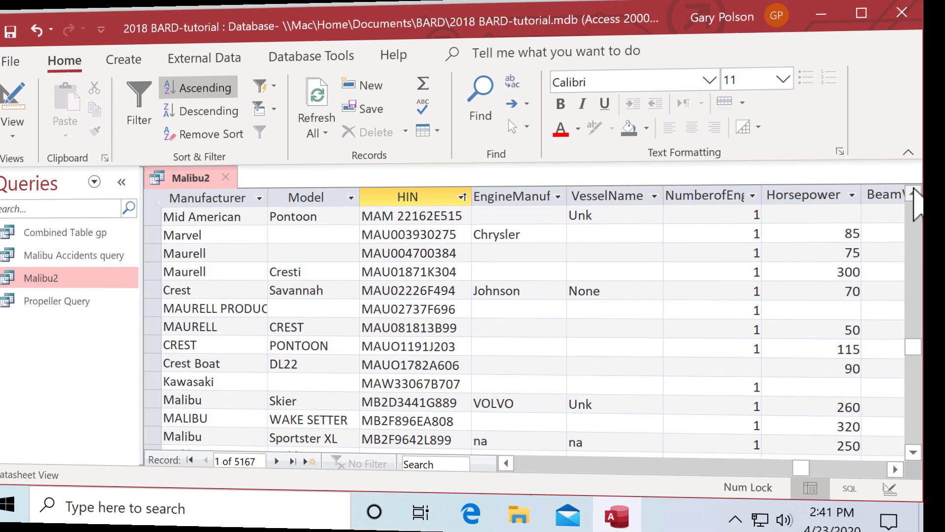
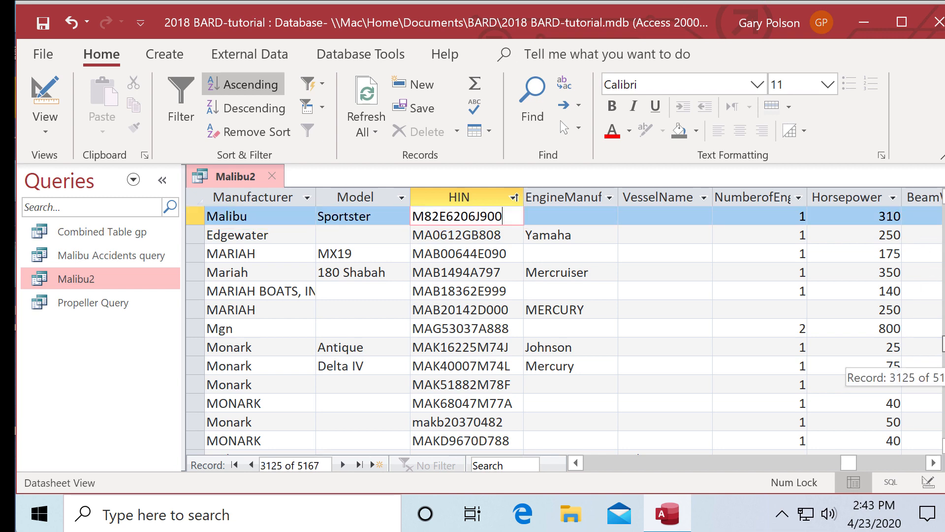
# - Scroll the ascending HIN-sorted Malibu2 list (5167 records) down toward the MBC hull IDs
pyautogui.moveTo(943, 344); pyautogui.dragTo(944, 346)
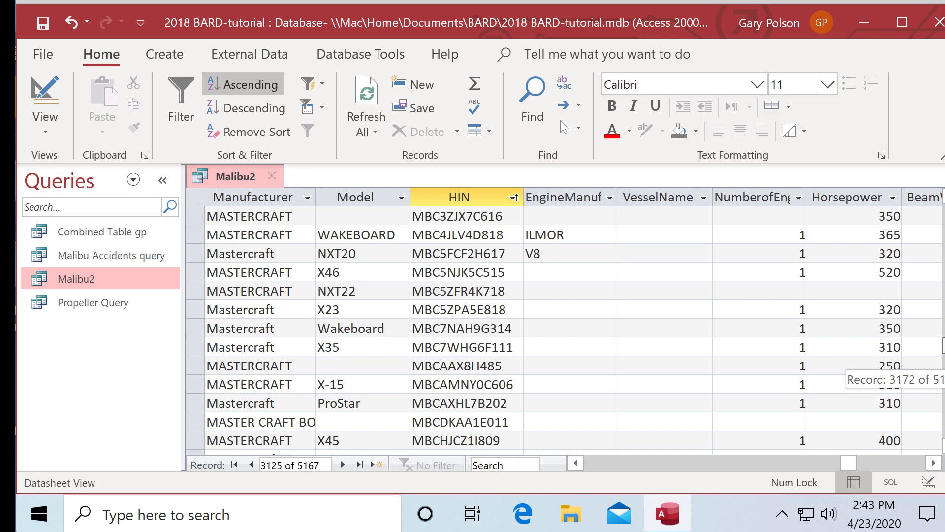
pyautogui.click(944, 445)
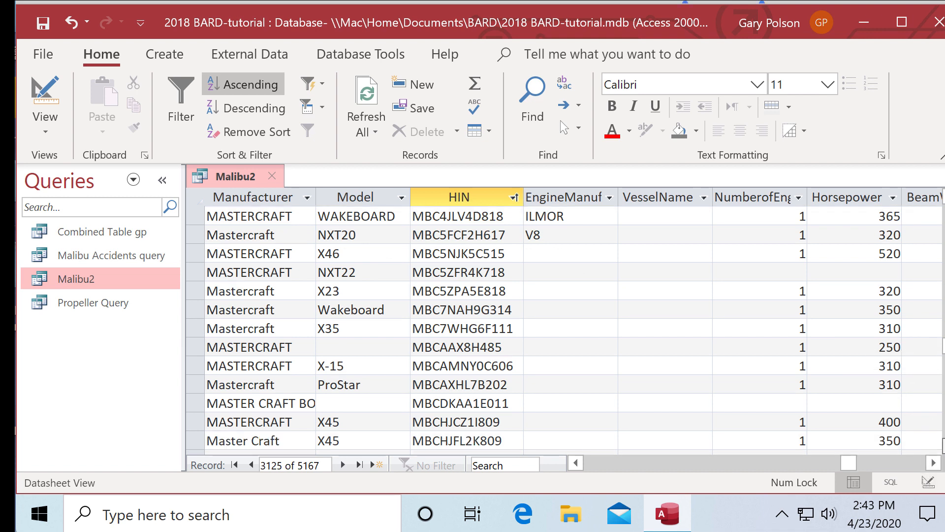
pyautogui.click(944, 445)
pyautogui.click(943, 446)
pyautogui.click(944, 446)
pyautogui.click(944, 446)
pyautogui.click(944, 445)
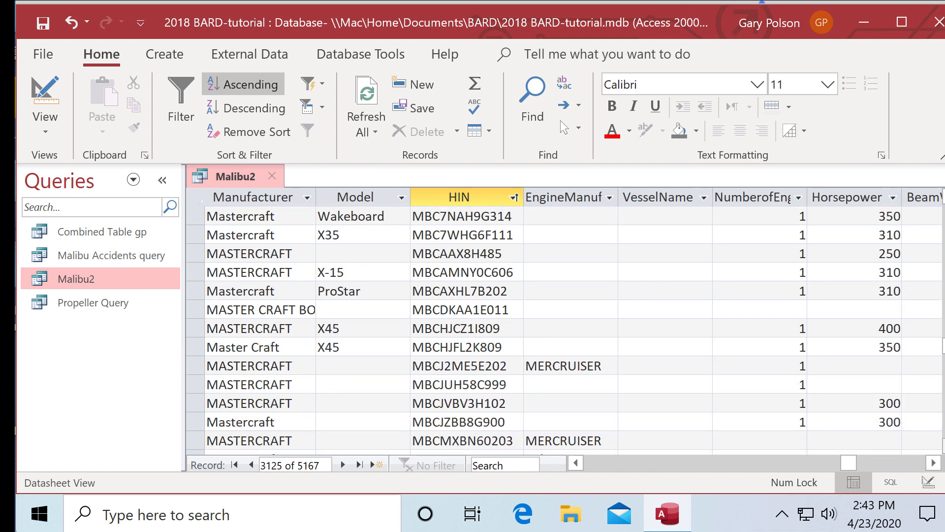
pyautogui.click(943, 445)
pyautogui.click(943, 445)
pyautogui.click(943, 445)
pyautogui.click(943, 446)
pyautogui.click(944, 445)
pyautogui.click(944, 445)
pyautogui.click(944, 446)
pyautogui.click(944, 446)
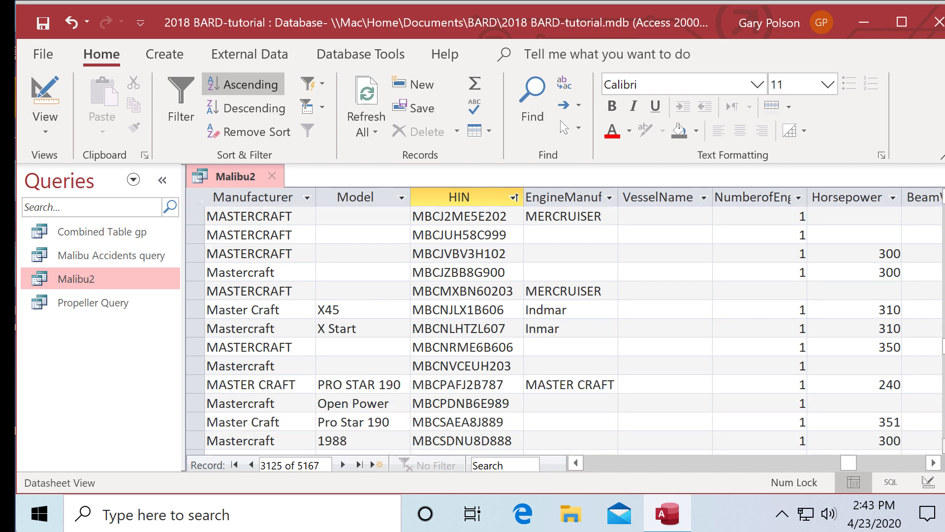
pyautogui.click(943, 445)
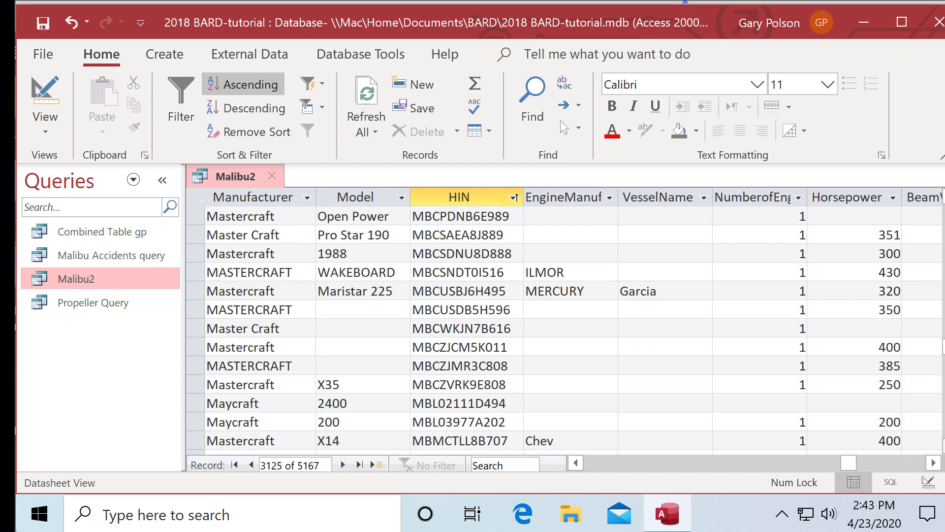
pyautogui.click(944, 446)
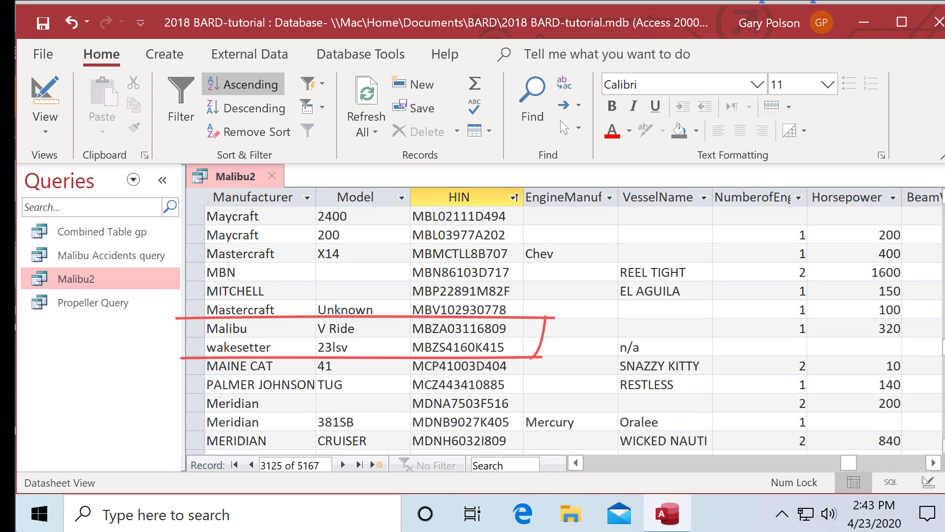
pyautogui.moveTo(184, 316); pyautogui.dragTo(191, 358)
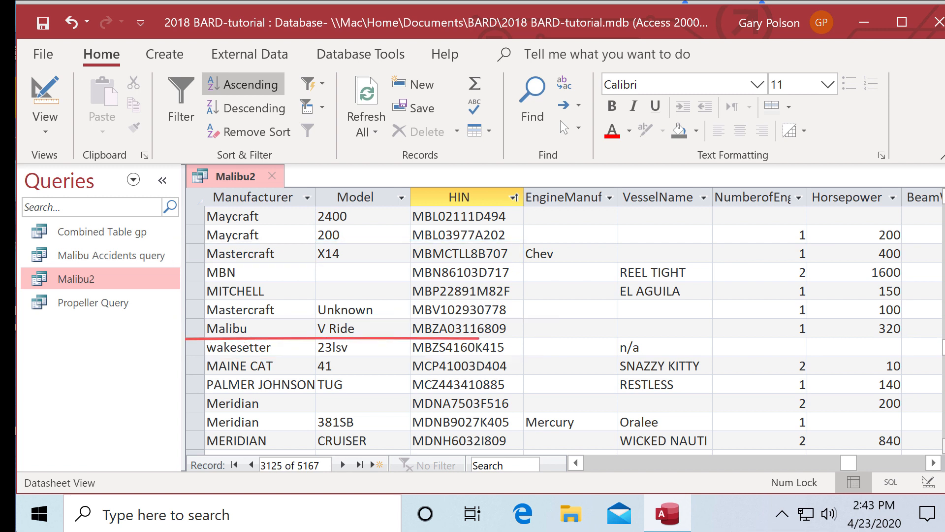
# - Make wakesetter record 3213 current and show its RedactedNarrative thumb-wrapped-in-rope description
pyautogui.click(373, 347)
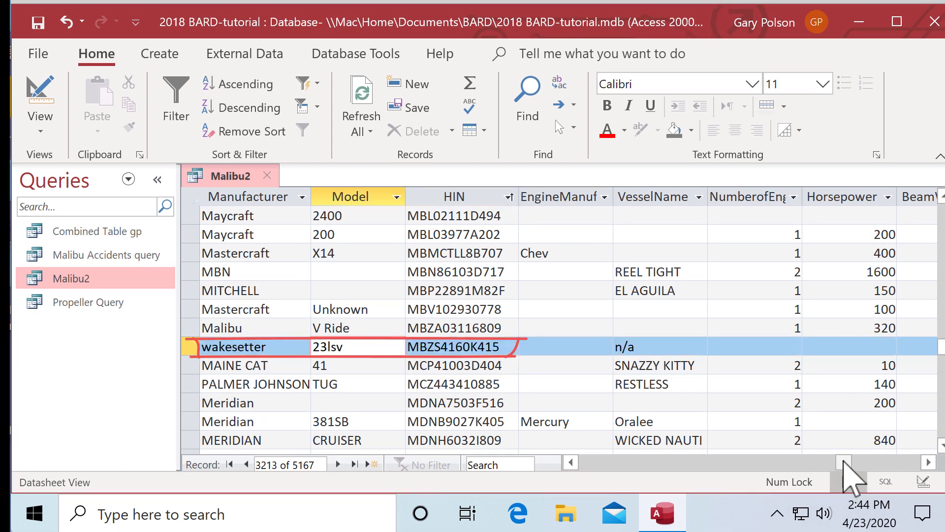
pyautogui.moveTo(843, 462); pyautogui.dragTo(581, 461)
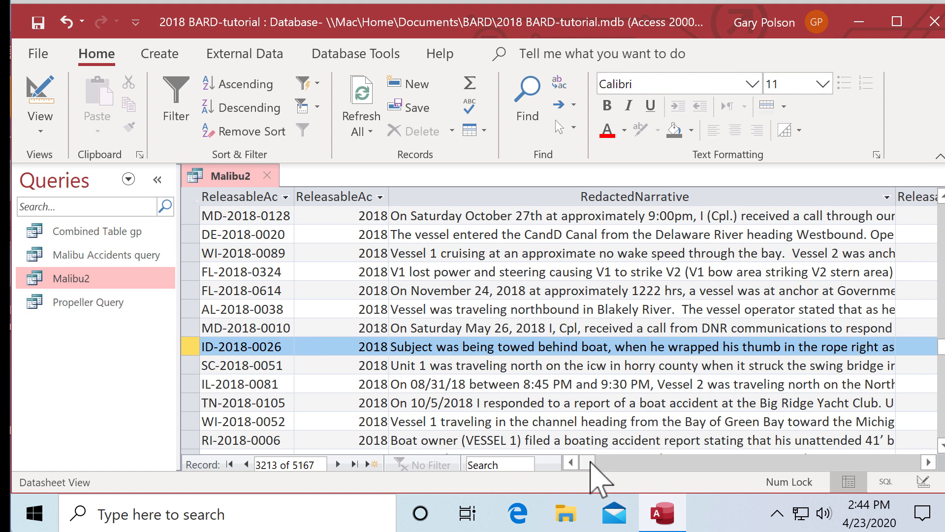
# - Scroll back to the HIN columns and return to record 1, where blank-HIN rows come first
pyautogui.moveTo(591, 462); pyautogui.dragTo(844, 481)
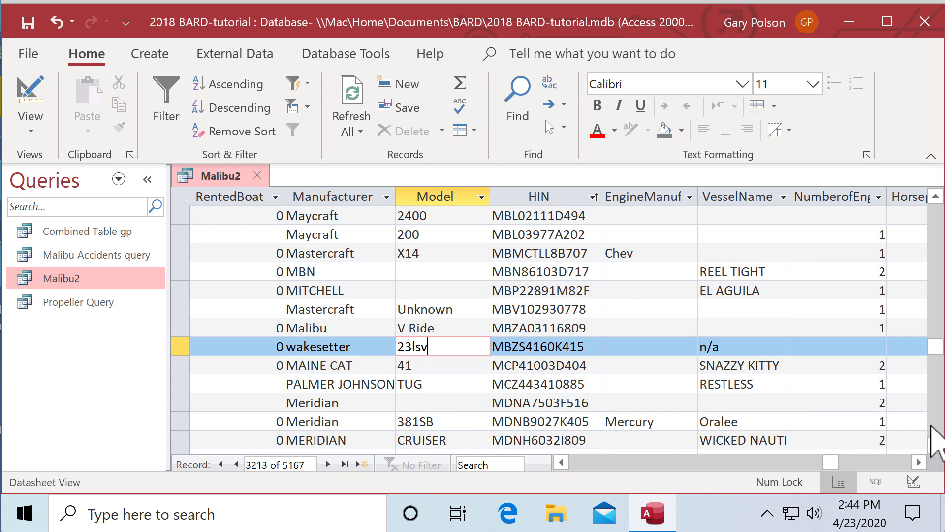
pyautogui.click(935, 445)
pyautogui.moveTo(935, 445); pyautogui.dragTo(935, 445)
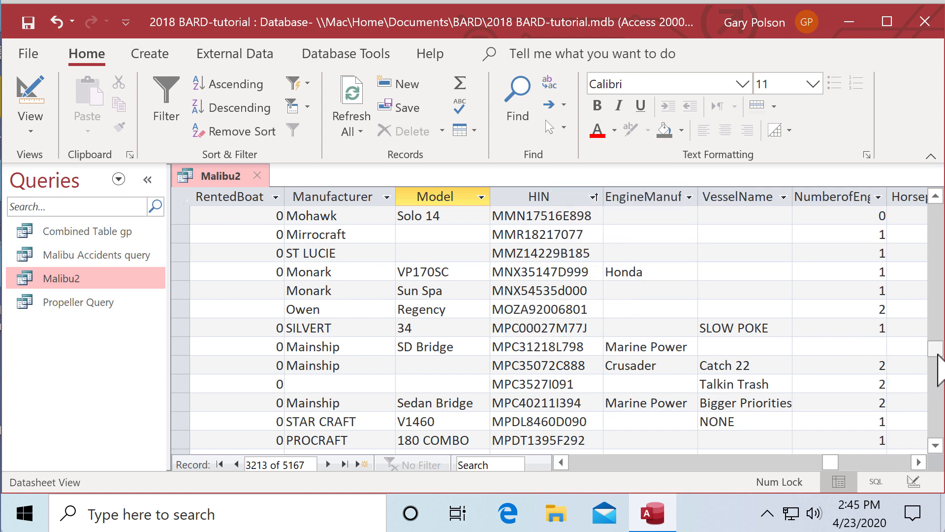
pyautogui.moveTo(938, 355); pyautogui.dragTo(935, 358)
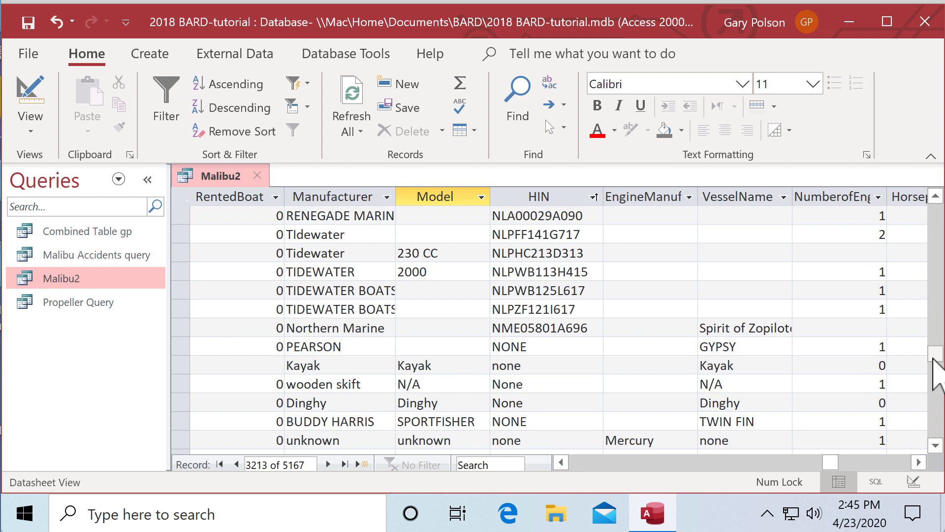
pyautogui.click(934, 196)
pyautogui.moveTo(935, 196); pyautogui.dragTo(934, 196)
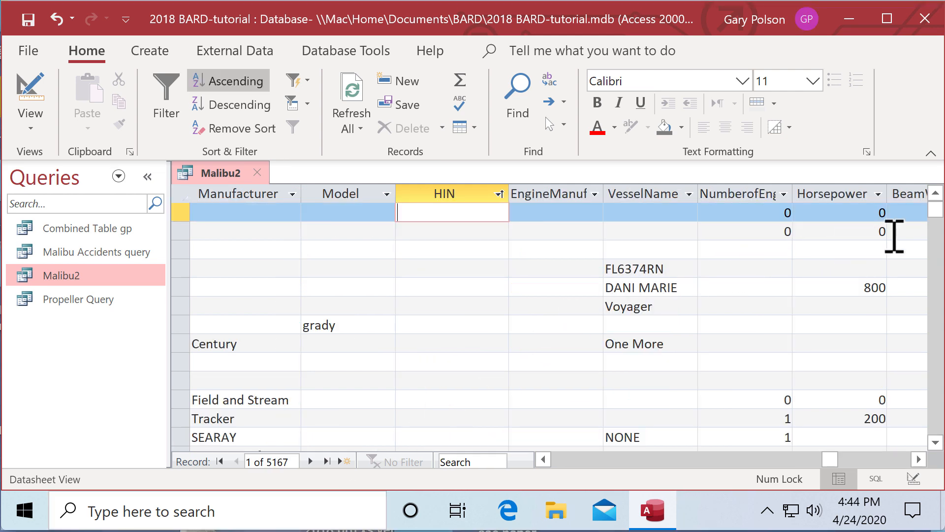
# - Step down from the top of the list through the US-prefixed and Bayliner USC hull IDs
pyautogui.moveTo(935, 211); pyautogui.dragTo(907, 390)
pyautogui.click(935, 442)
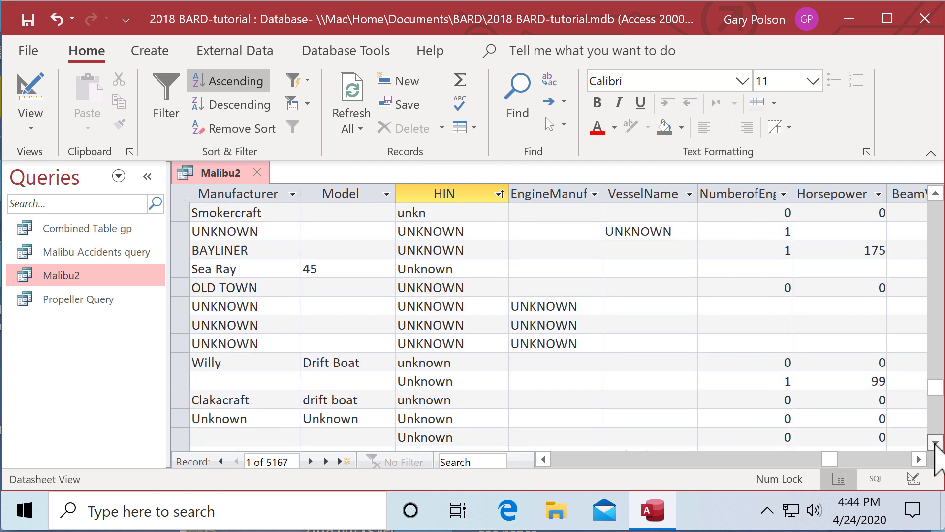
pyautogui.click(935, 442)
pyautogui.moveTo(936, 442); pyautogui.dragTo(935, 442)
pyautogui.click(935, 442)
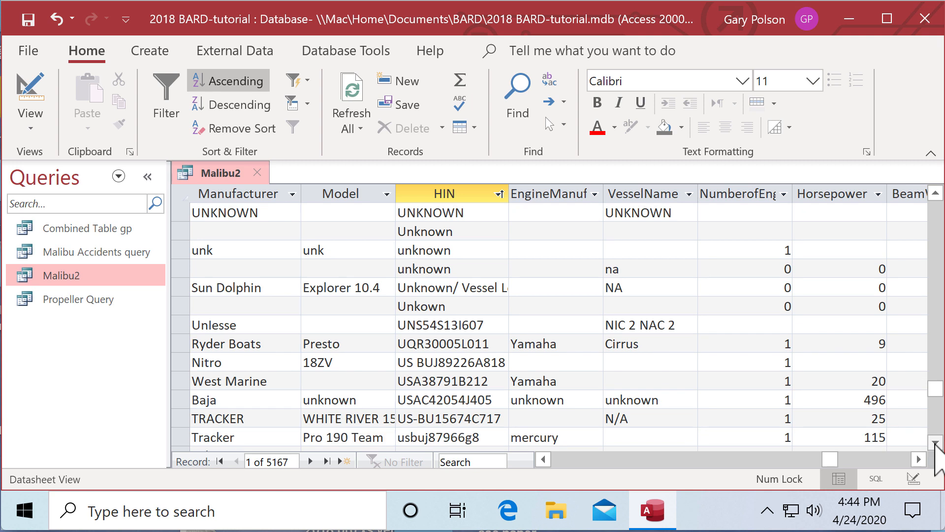
pyautogui.click(935, 442)
pyautogui.click(935, 442)
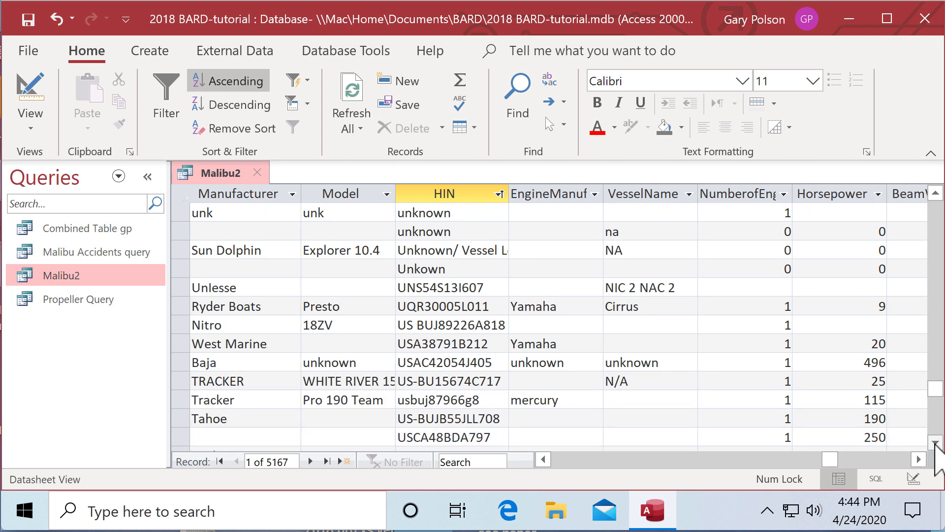
pyautogui.click(935, 442)
pyautogui.click(935, 442)
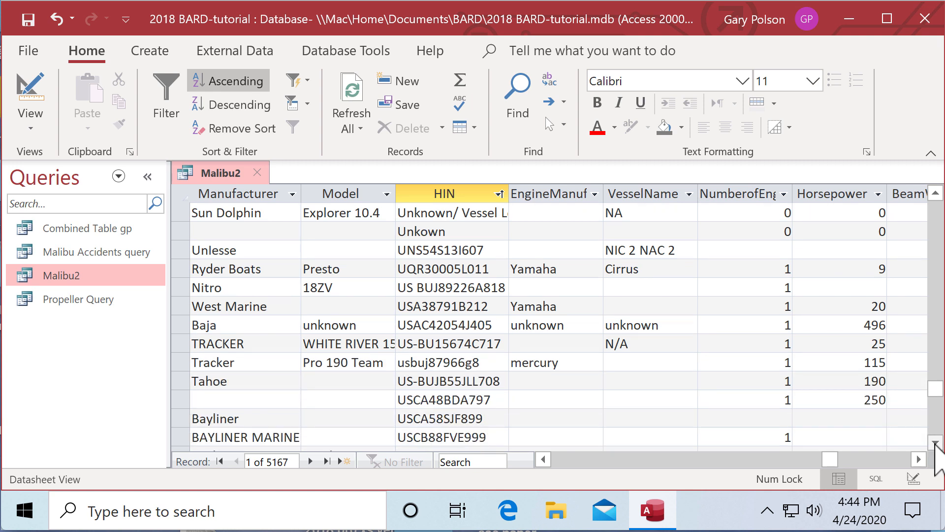
pyautogui.click(935, 442)
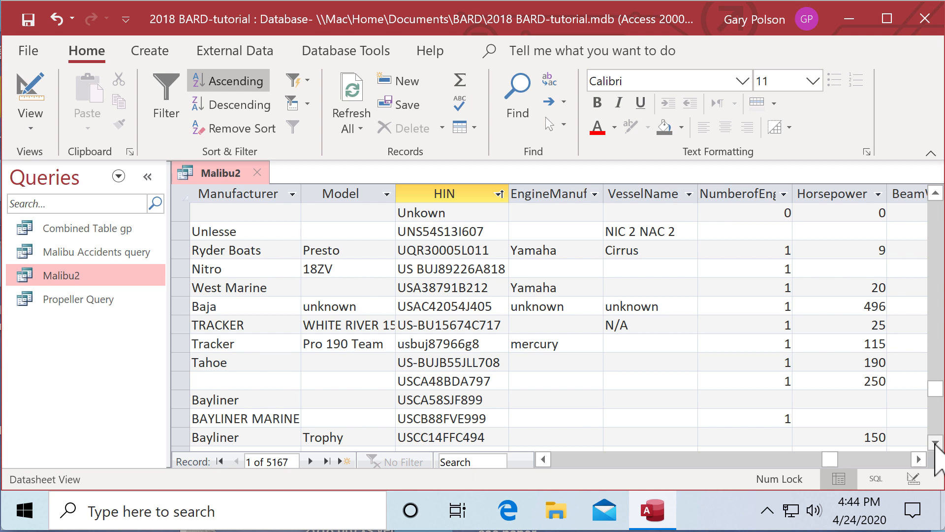
pyautogui.click(935, 442)
pyautogui.click(935, 442)
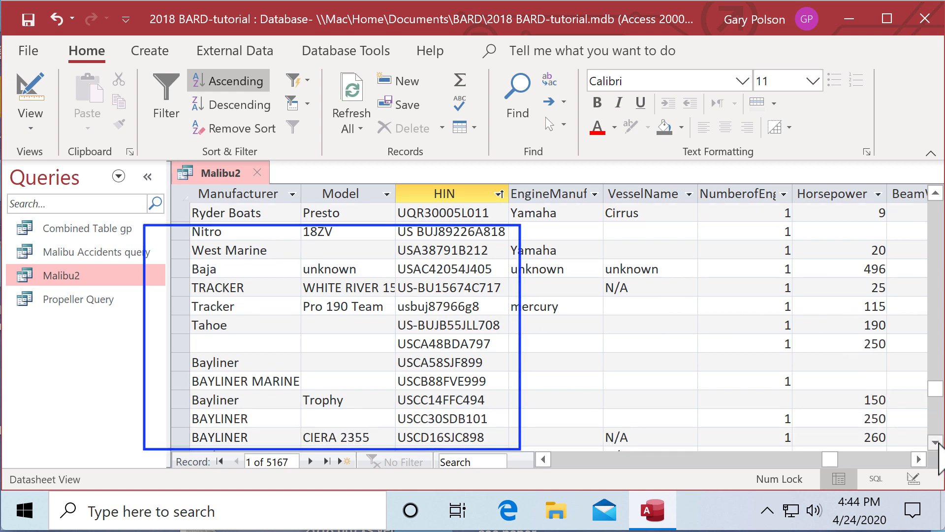
pyautogui.click(935, 442)
# - Continue down to the two Malibu Wake Setter records misfiled under US-MB hull IDs
pyautogui.scroll(-1, 937, 443)
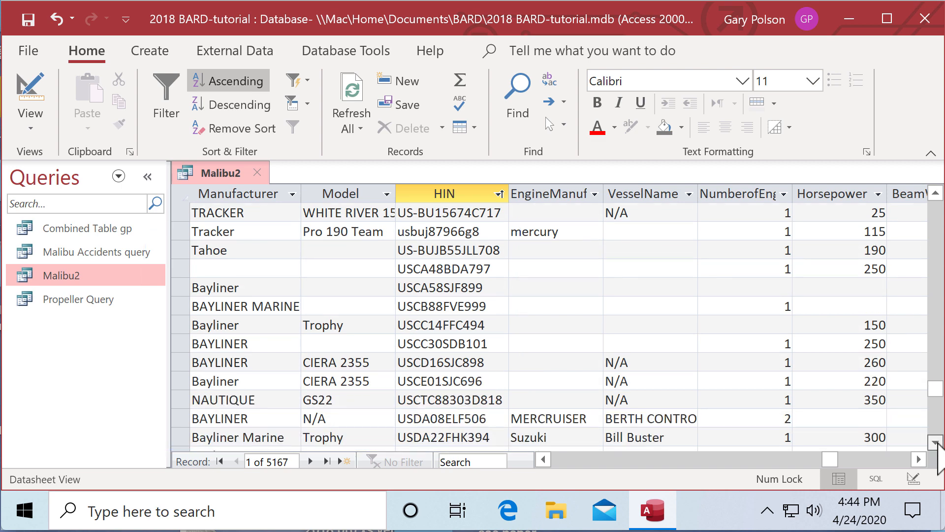
pyautogui.scroll(-5, 937, 443)
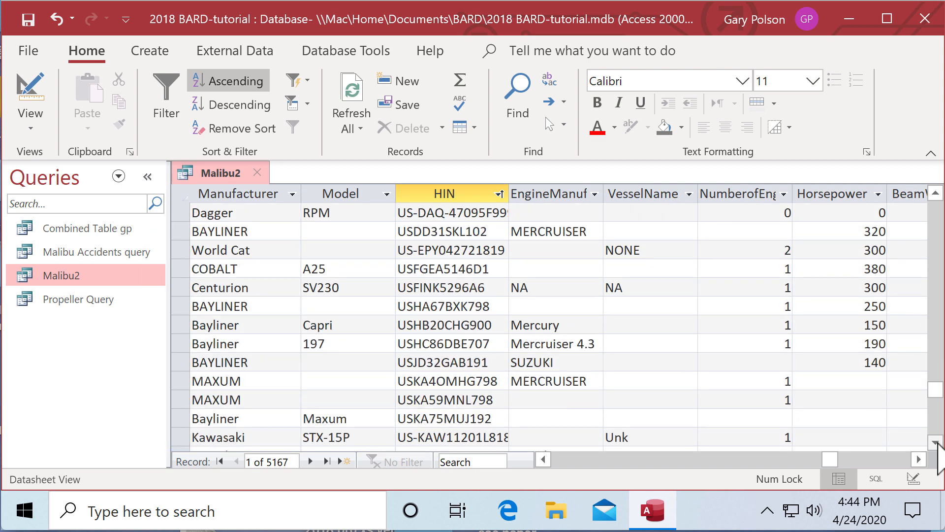
pyautogui.scroll(-4, 937, 443)
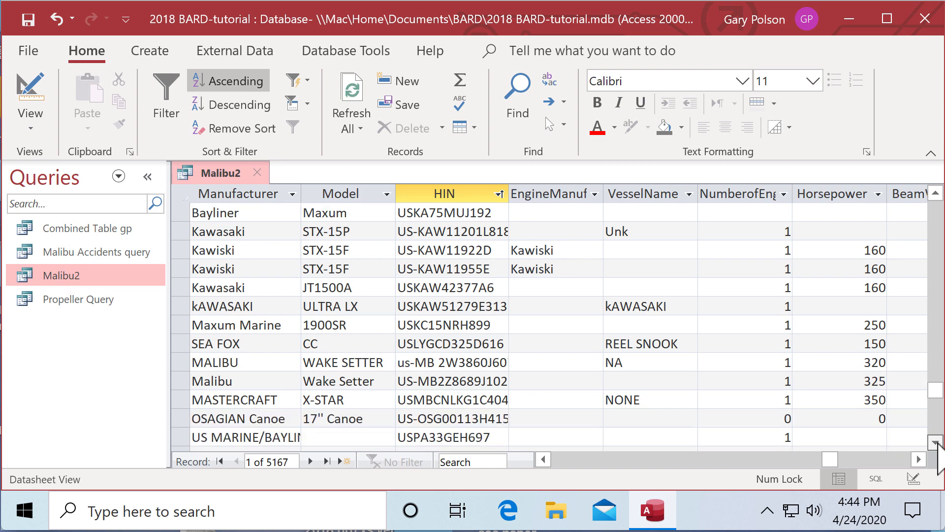
pyautogui.click(935, 442)
pyautogui.click(936, 442)
pyautogui.click(935, 442)
pyautogui.click(935, 442)
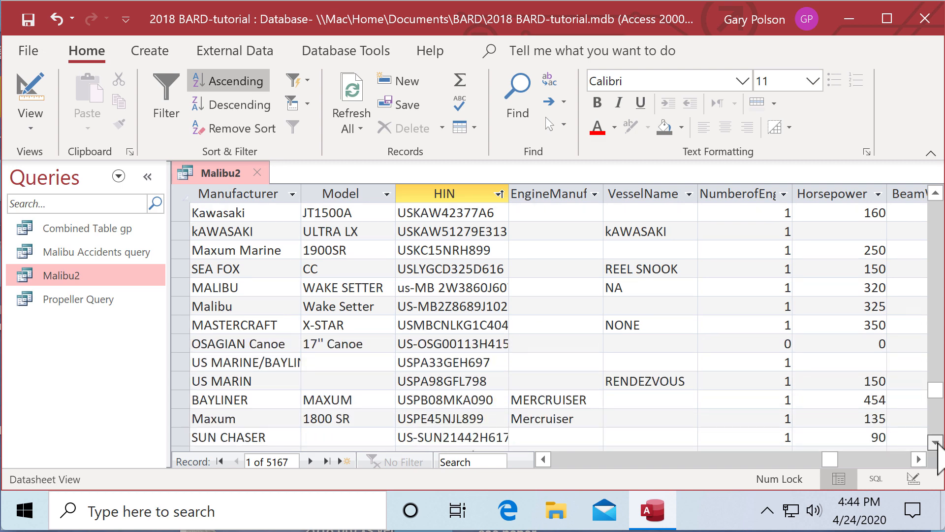
pyautogui.click(935, 442)
pyautogui.click(935, 442)
pyautogui.click(935, 442)
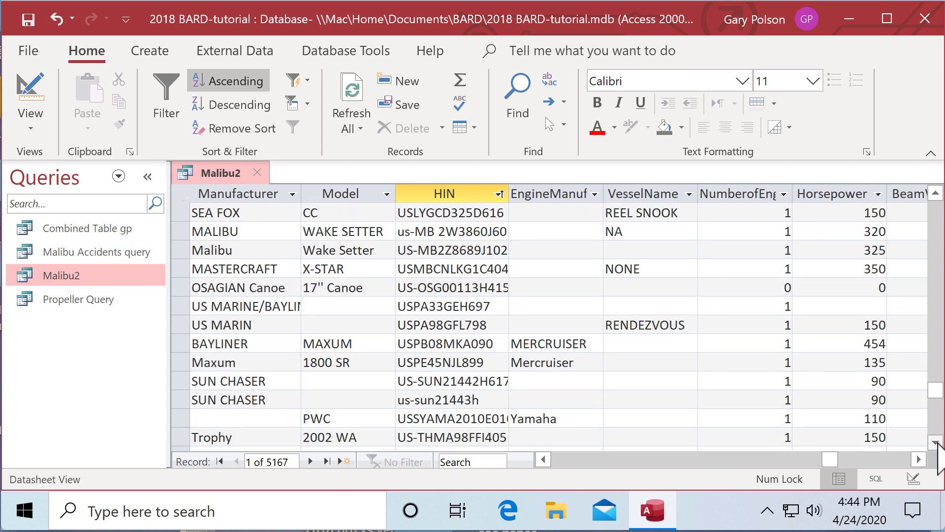